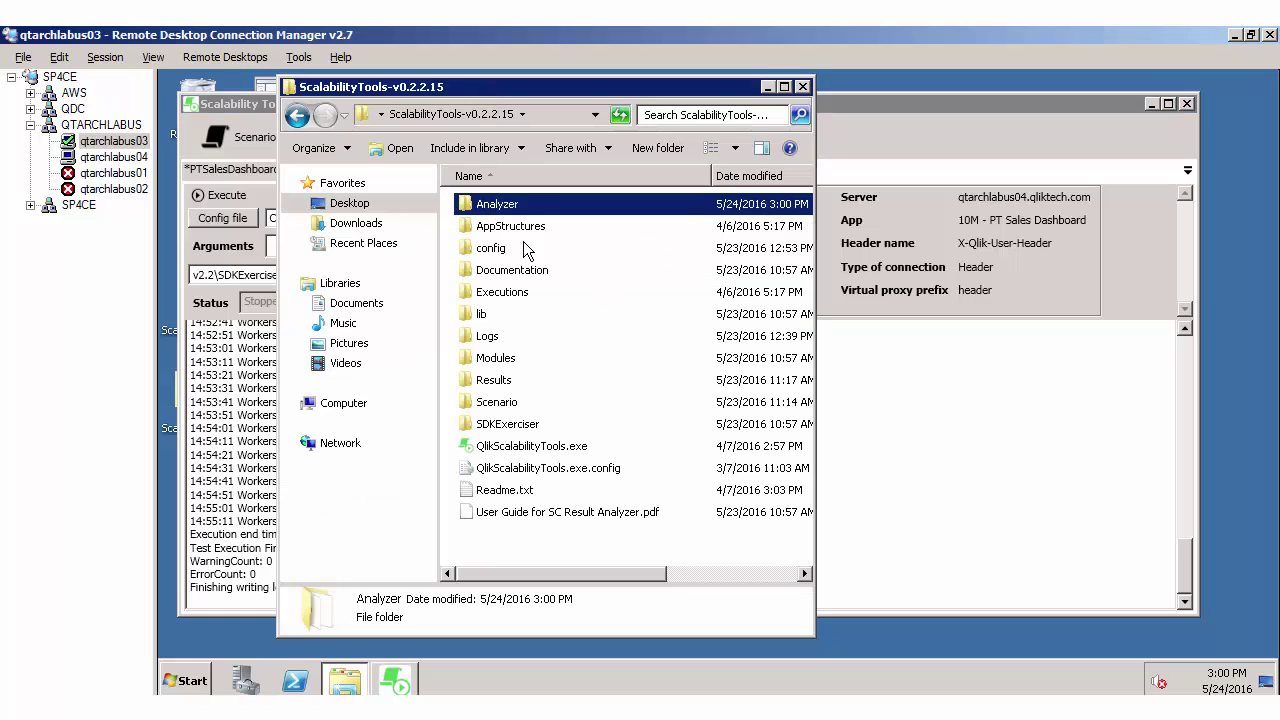
# Step: Copy the FolderTemplate folder out of FolderTemplate.zip into the Analyzer folder
pyautogui.press('Return')
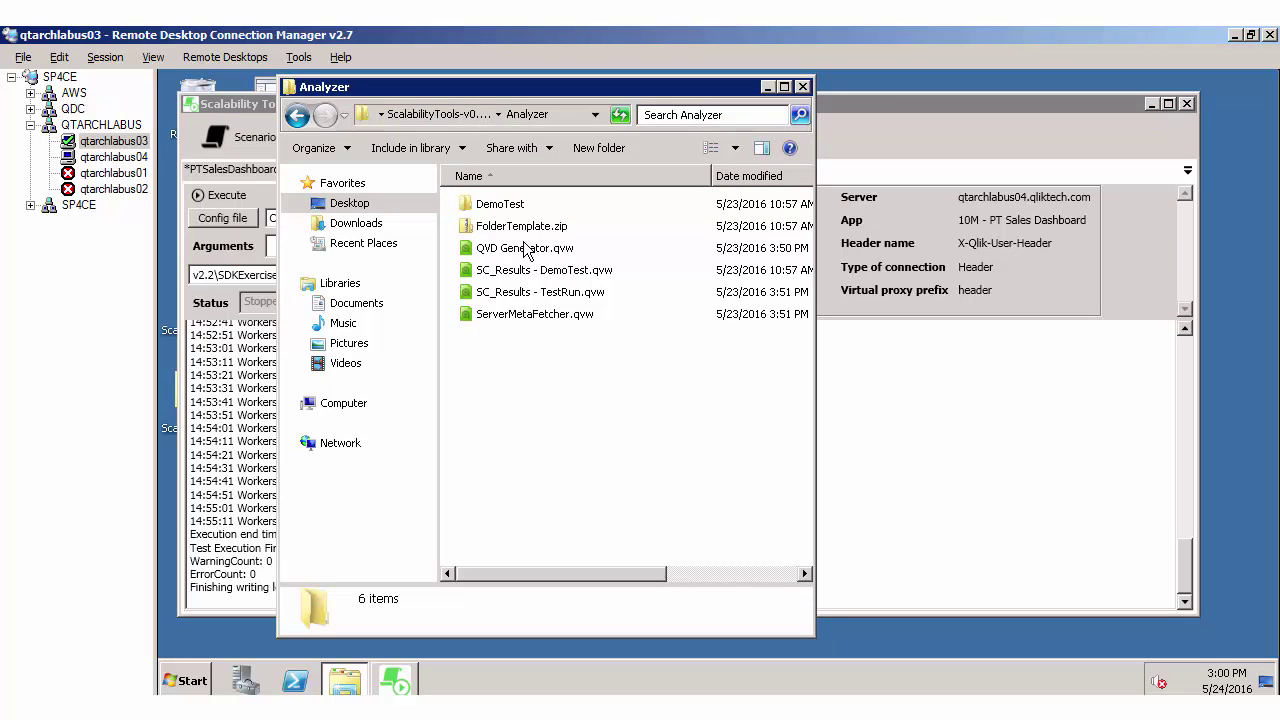
pyautogui.click(495, 232)
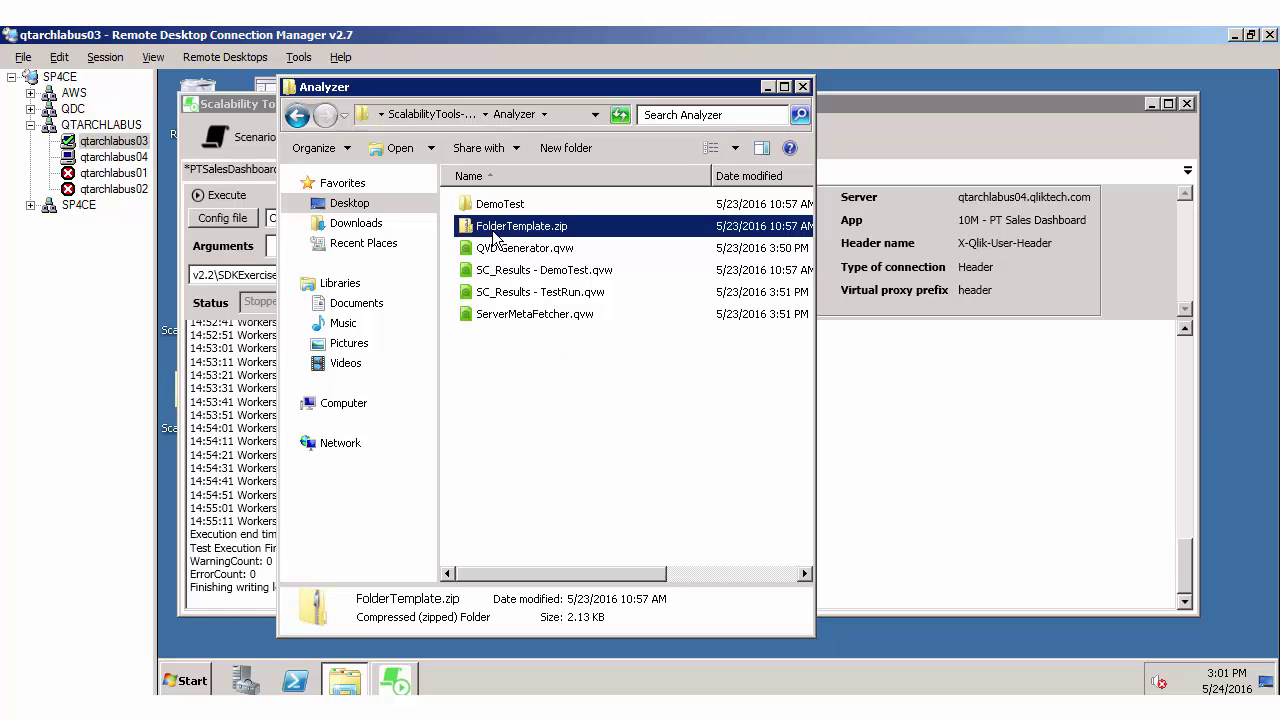
pyautogui.doubleClick(495, 228)
pyautogui.click(510, 210)
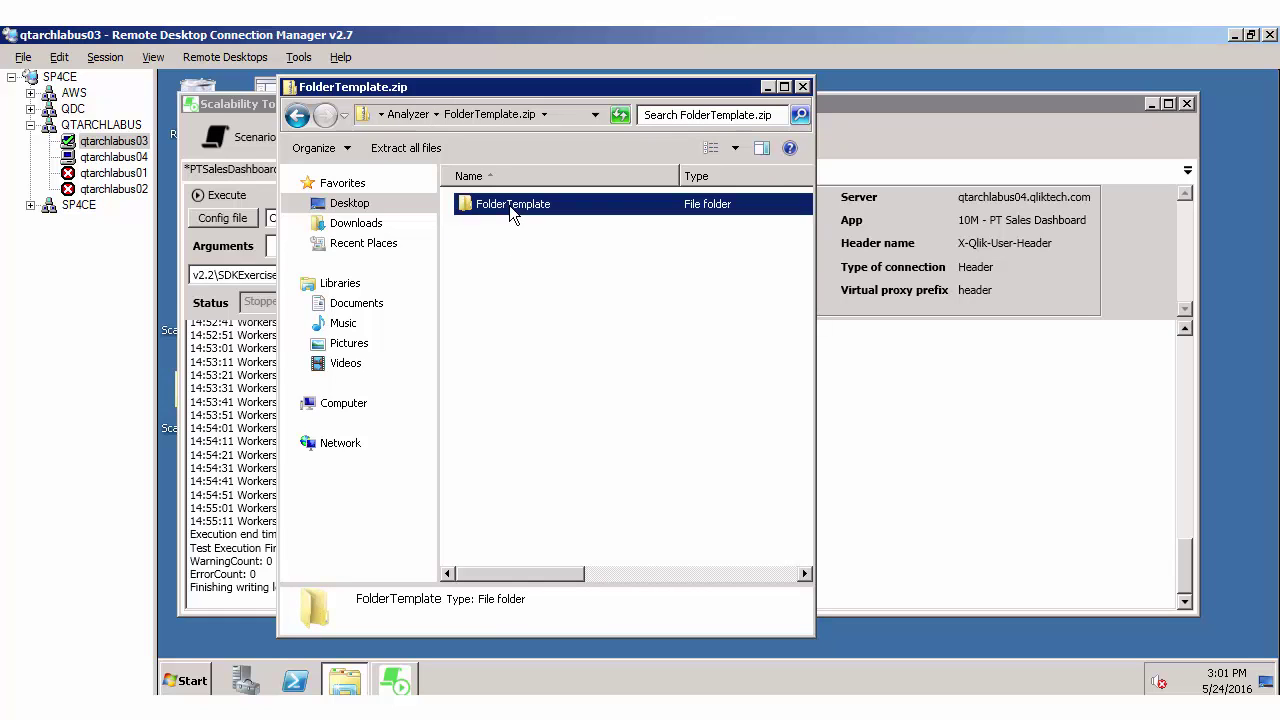
pyautogui.hotkey('ctrl', 'c')
pyautogui.press('BackSpace')
pyautogui.hotkey('ctrl', 'v')
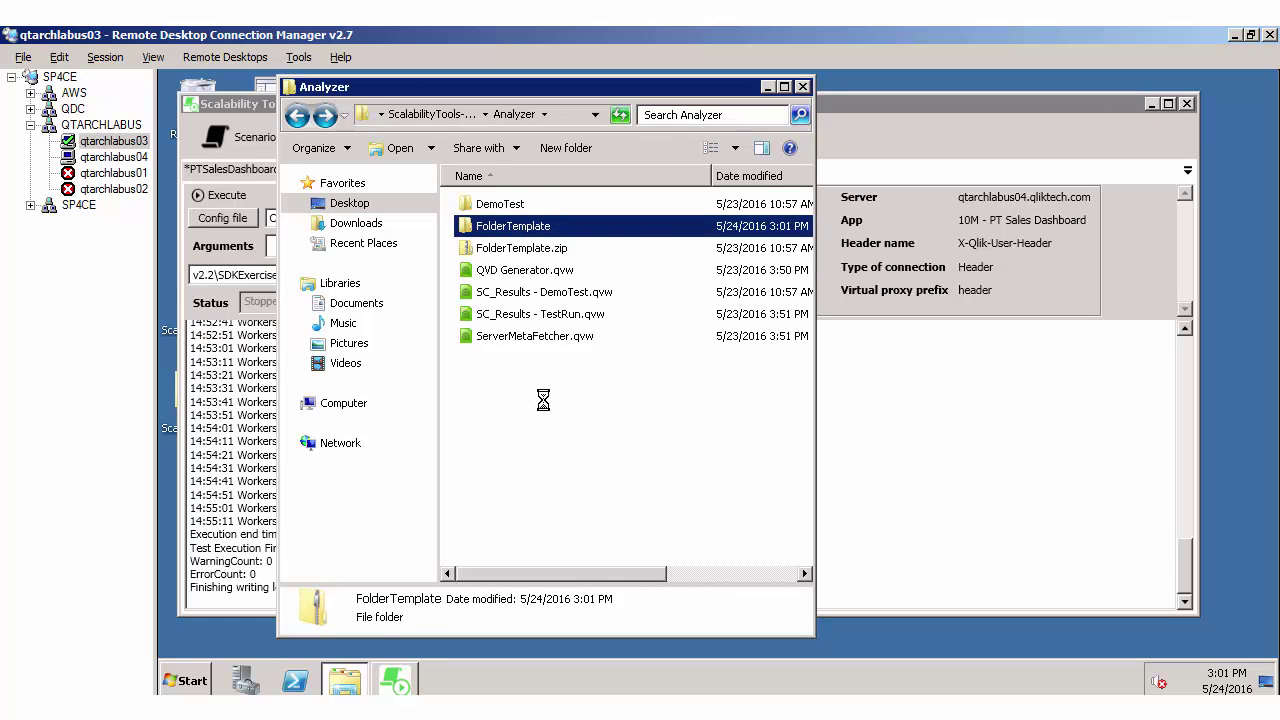
# Step: Rename the pasted FolderTemplate folder as TestRun1 and open it
pyautogui.press('F2')
pyautogui.write('T')
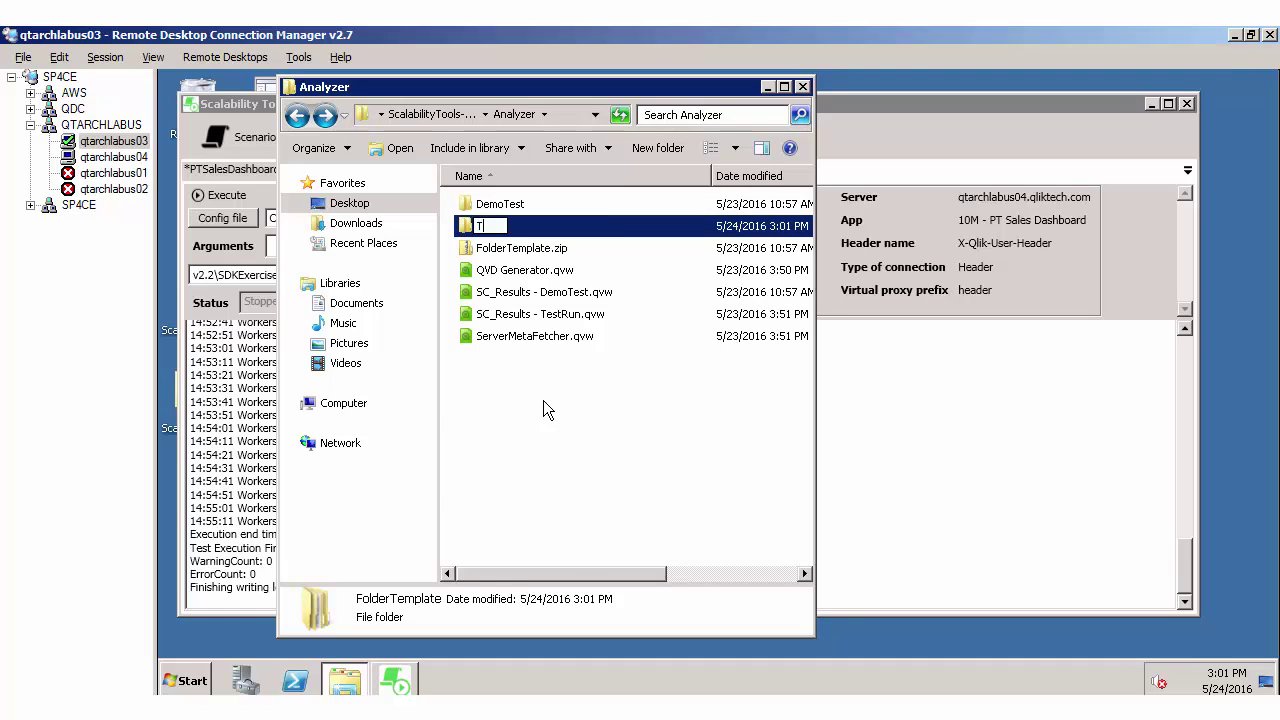
pyautogui.write('estRun1')
pyautogui.press('Return')
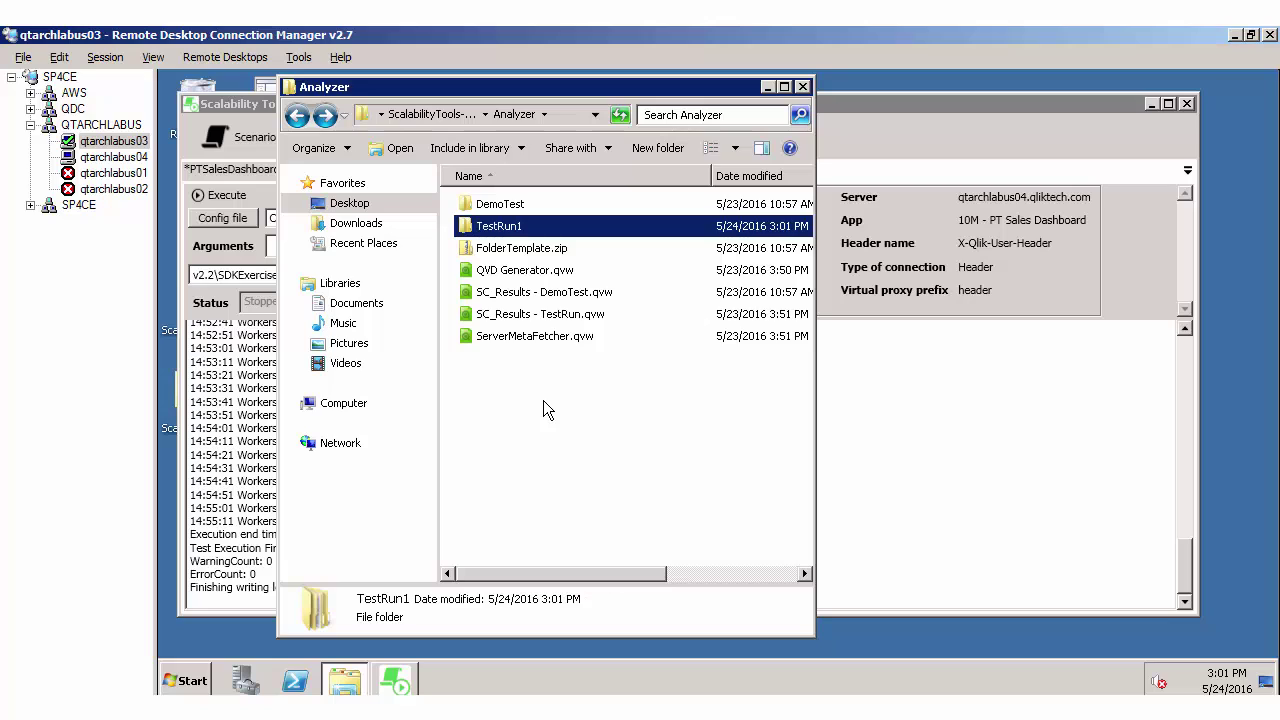
pyautogui.press('Return')
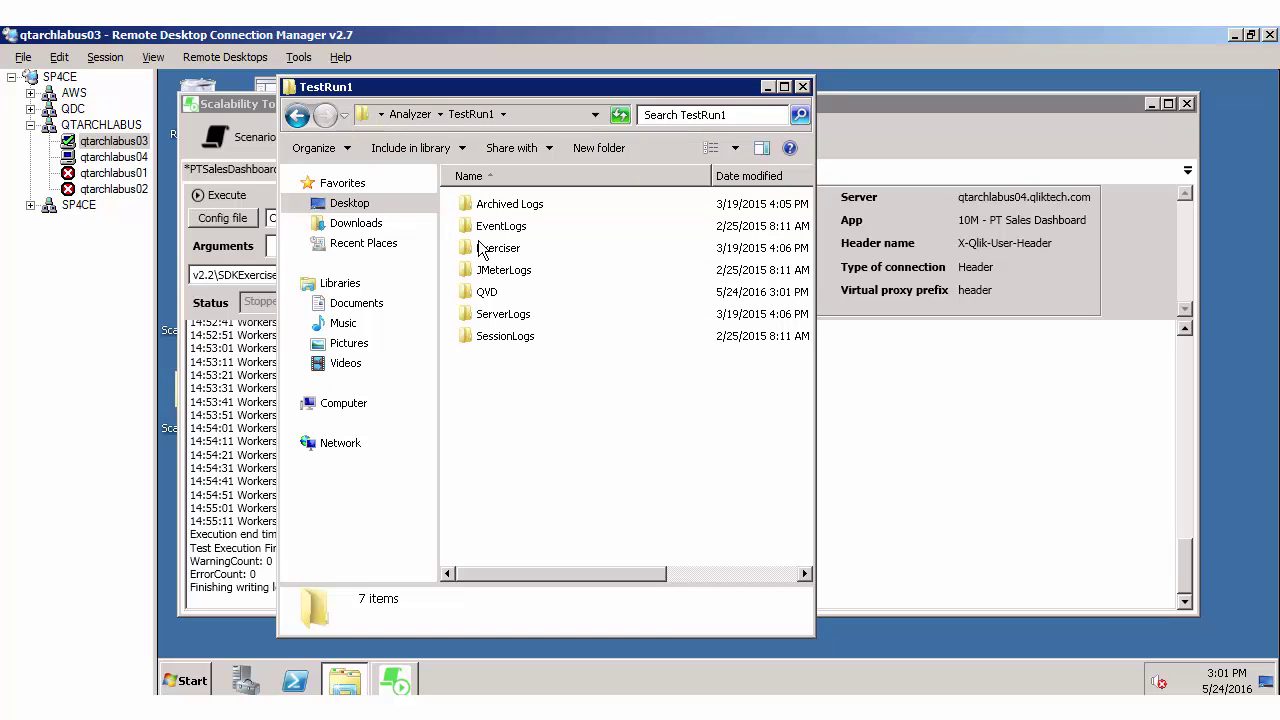
# Step: Switch to the qtarchlabus04 server and stop the user-defined Qlik data collector set
pyautogui.click(104, 160)
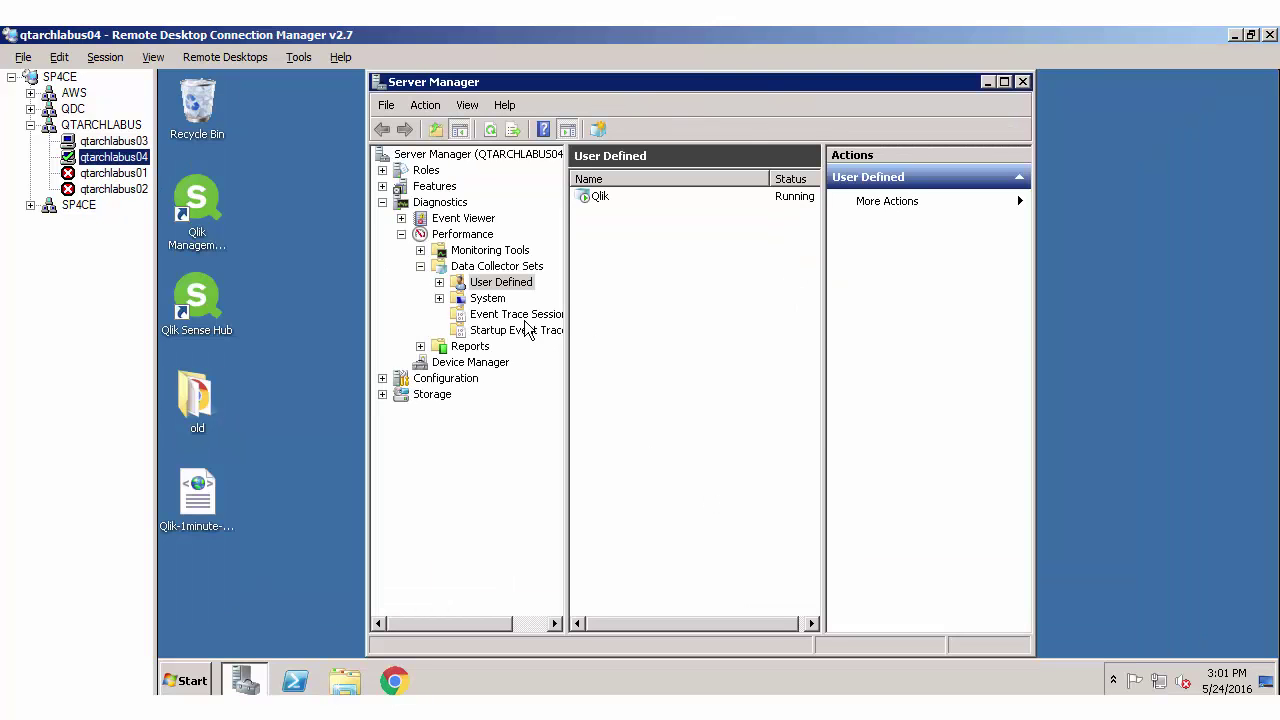
pyautogui.click(599, 197)
pyautogui.click(666, 129)
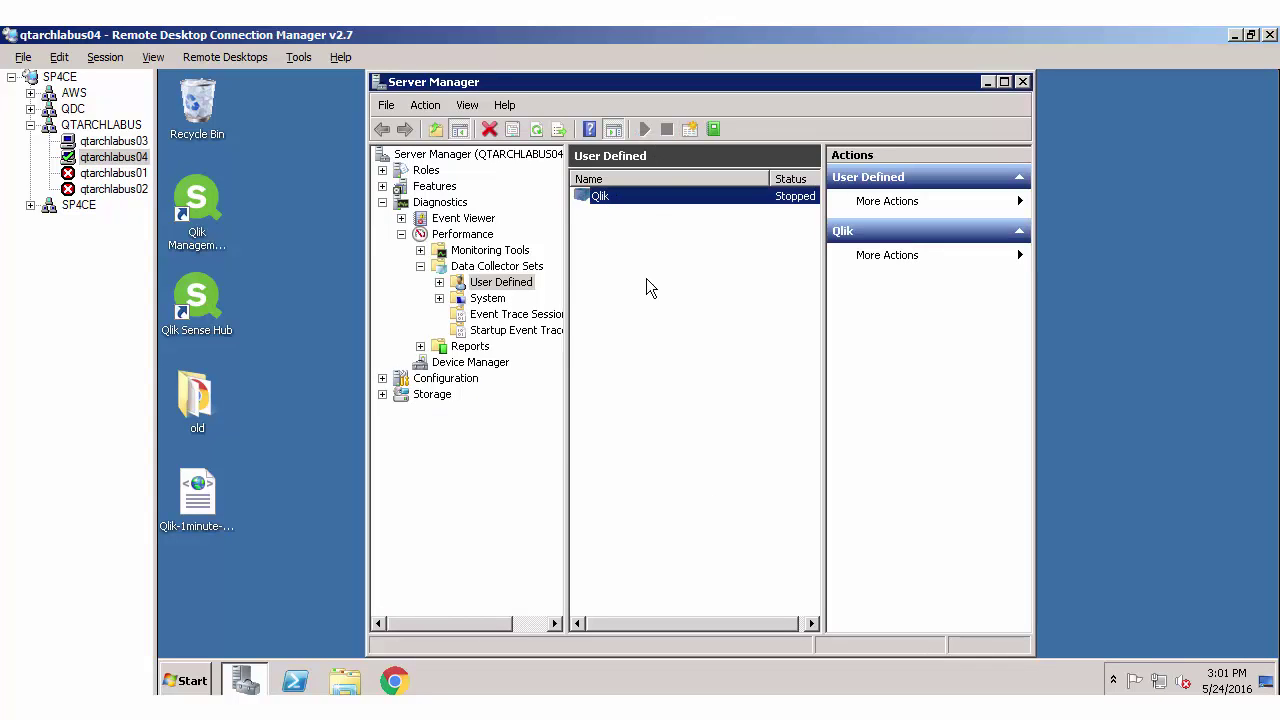
# Step: Open the C:\PerfLogs\Admin\Qlik folder on qtarchlabus04
pyautogui.click(343, 680)
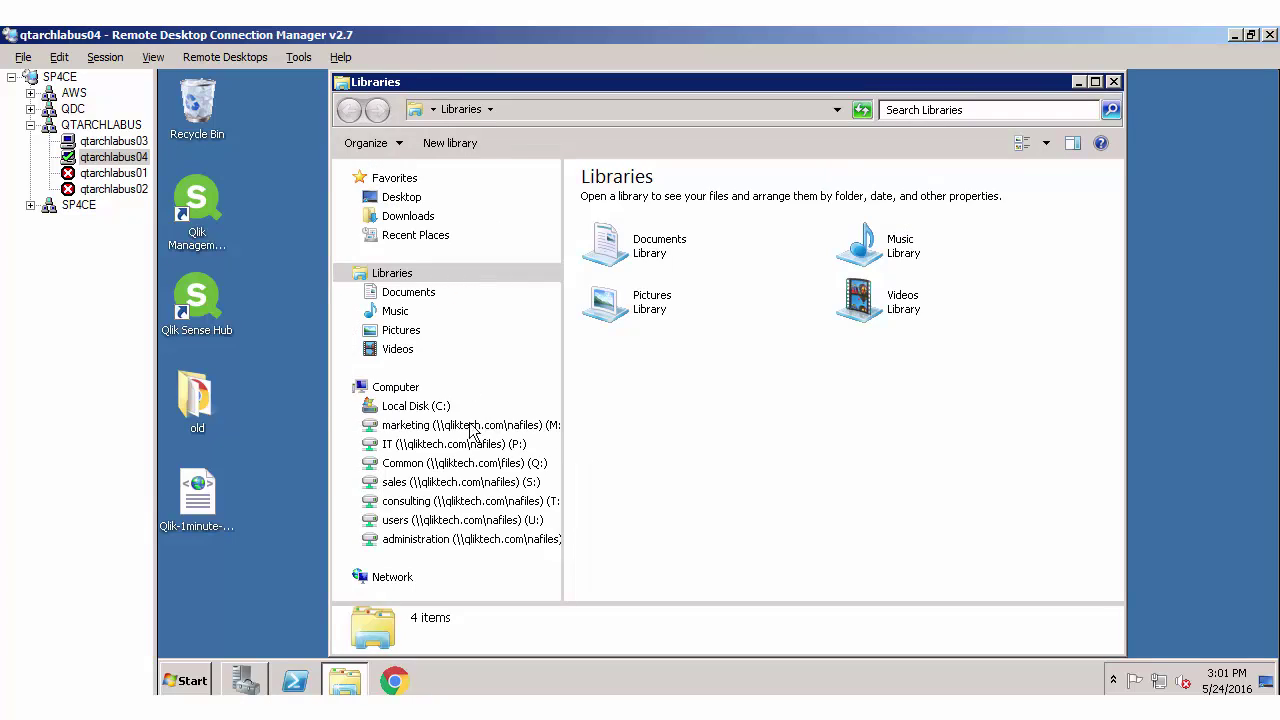
pyautogui.click(424, 410)
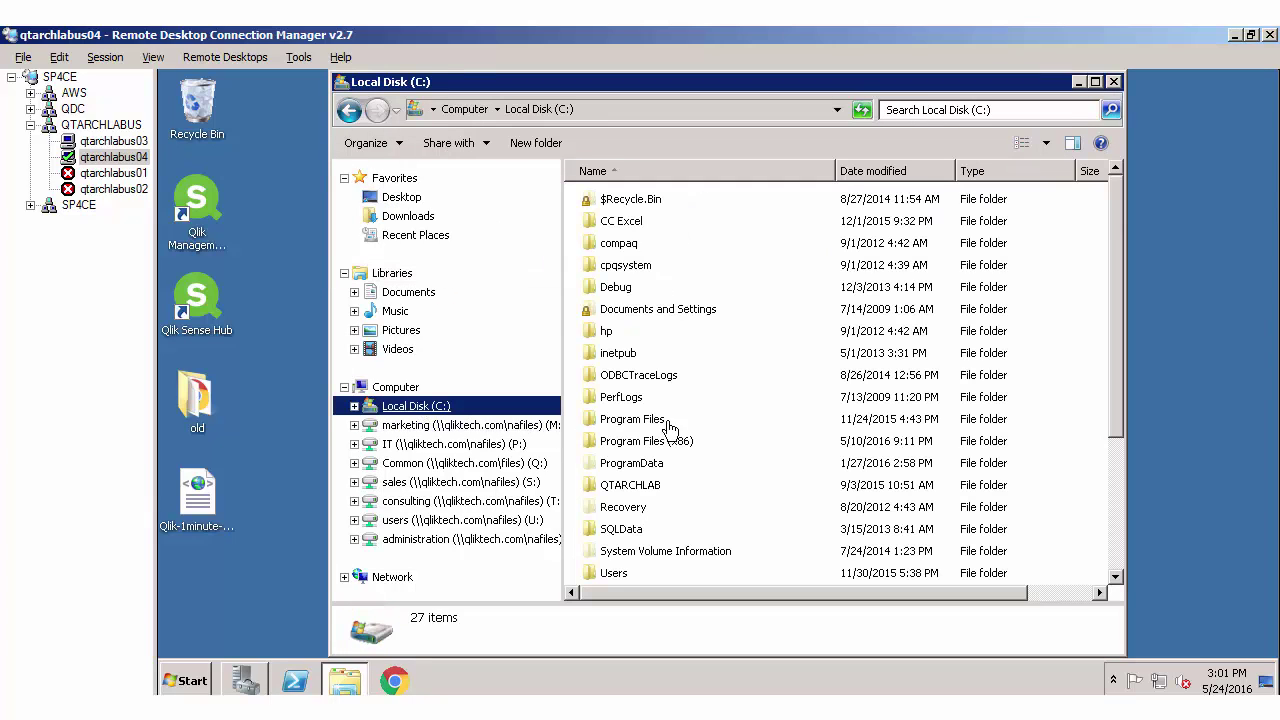
pyautogui.doubleClick(623, 396)
pyautogui.press('Down')
pyautogui.press('Return')
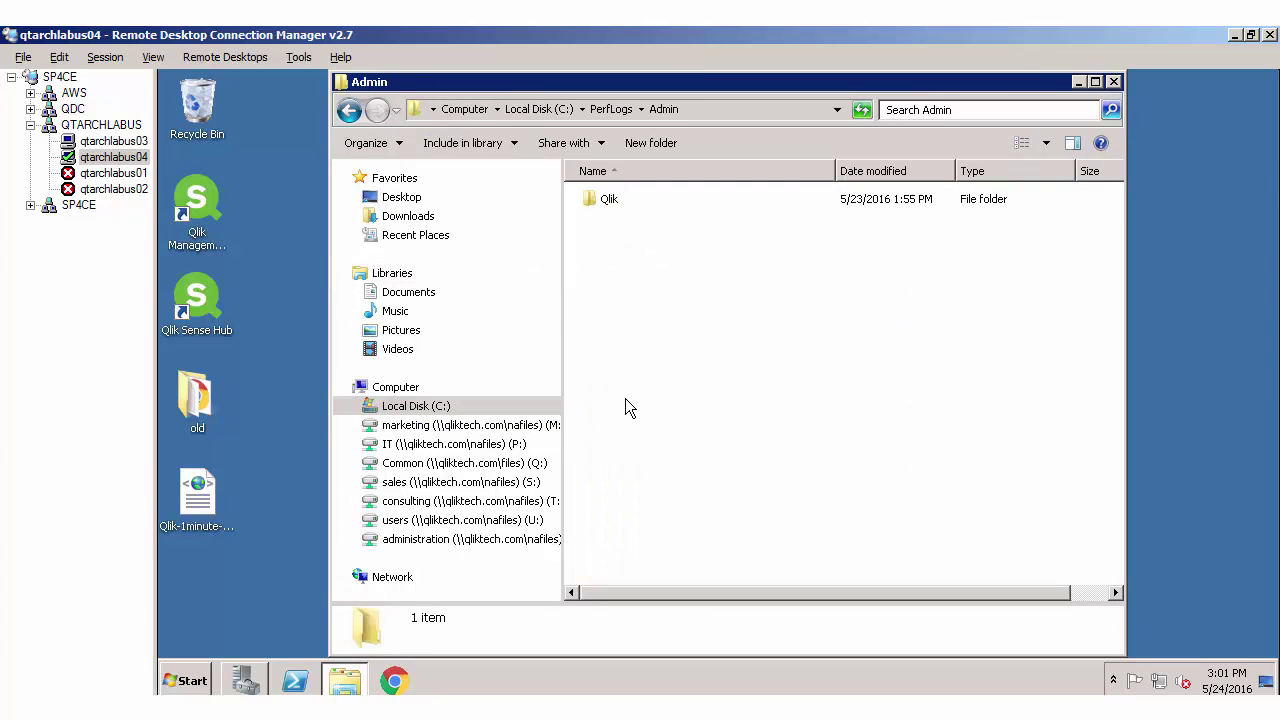
pyautogui.press('Down')
pyautogui.press('Return')
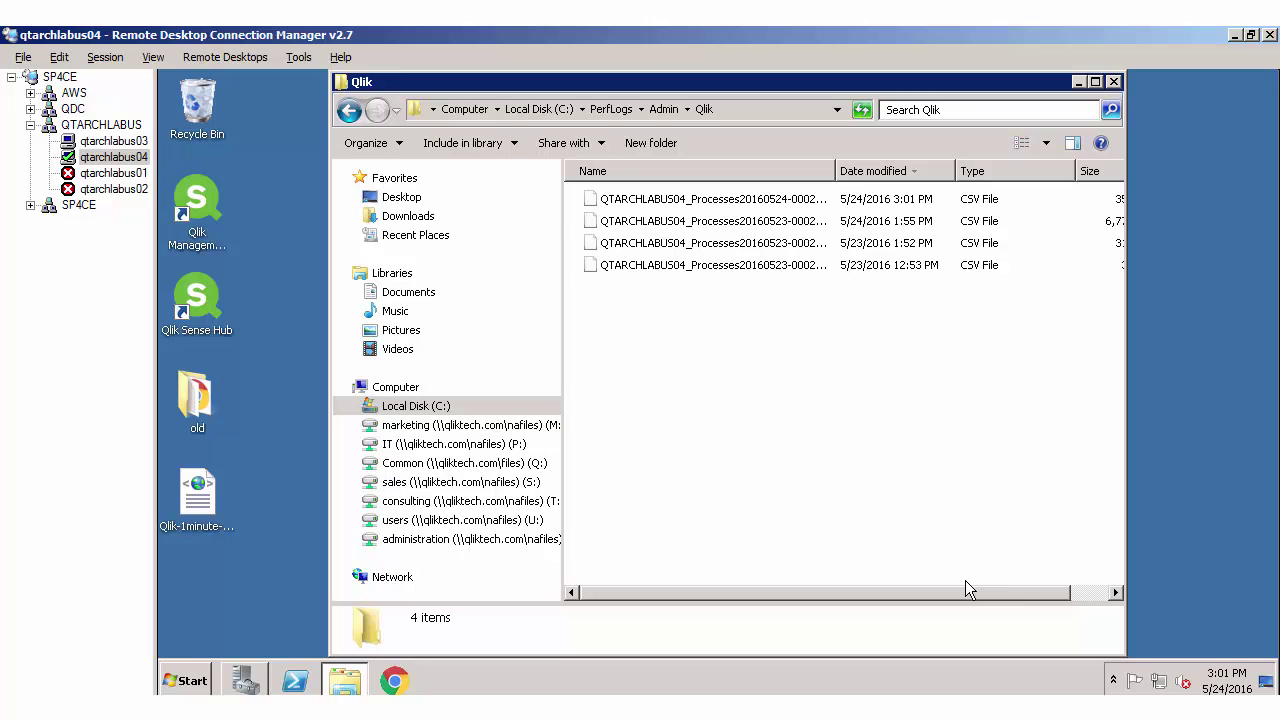
# Step: Copy all CSV process logs from the Qlik folder into the ServerLogs folder of TestRun1 on qtarchlabus03
pyautogui.click(686, 220)
pyautogui.keyDown('shift'); pyautogui.click(686, 199); pyautogui.keyUp('shift')
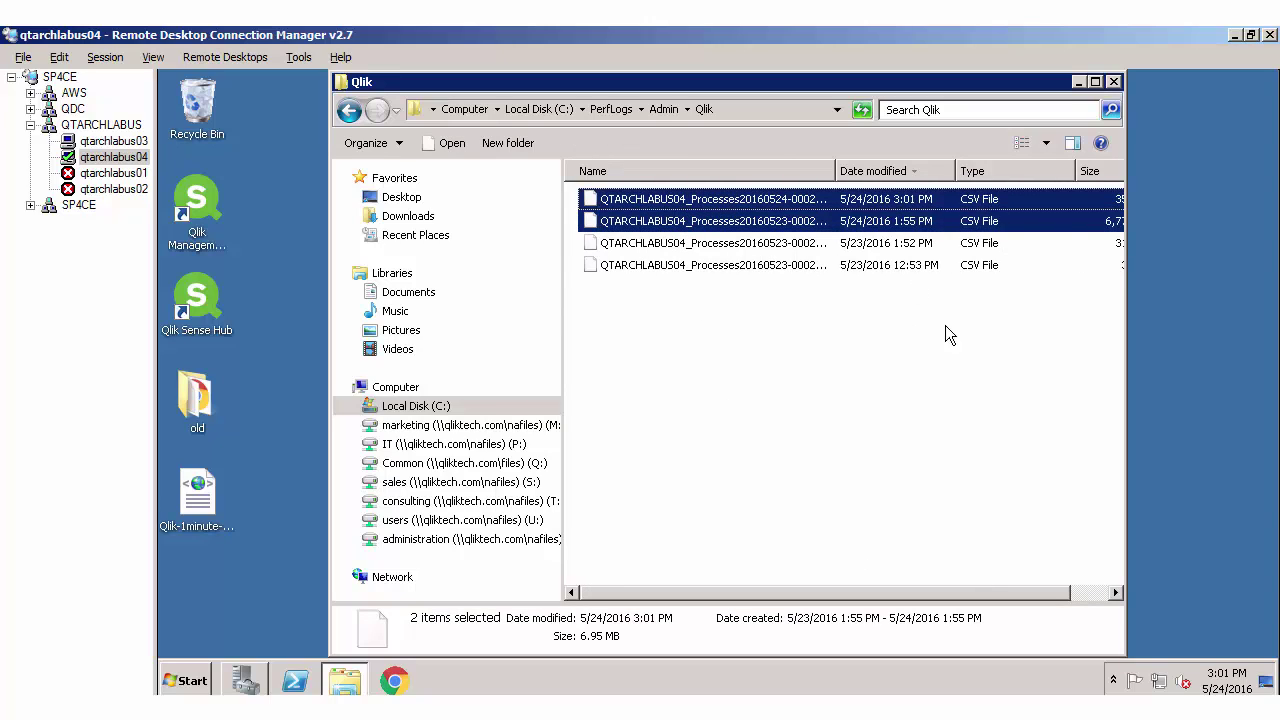
pyautogui.hotkey('ctrl', 'a')
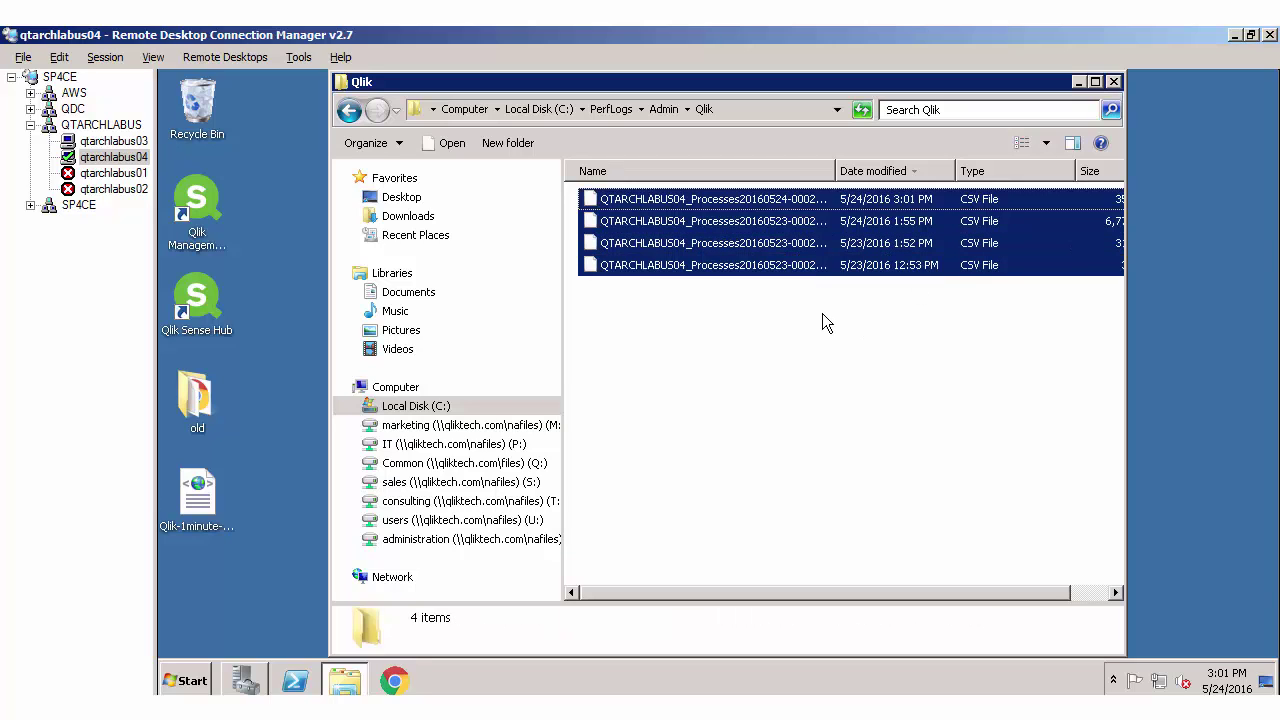
pyautogui.click(114, 141)
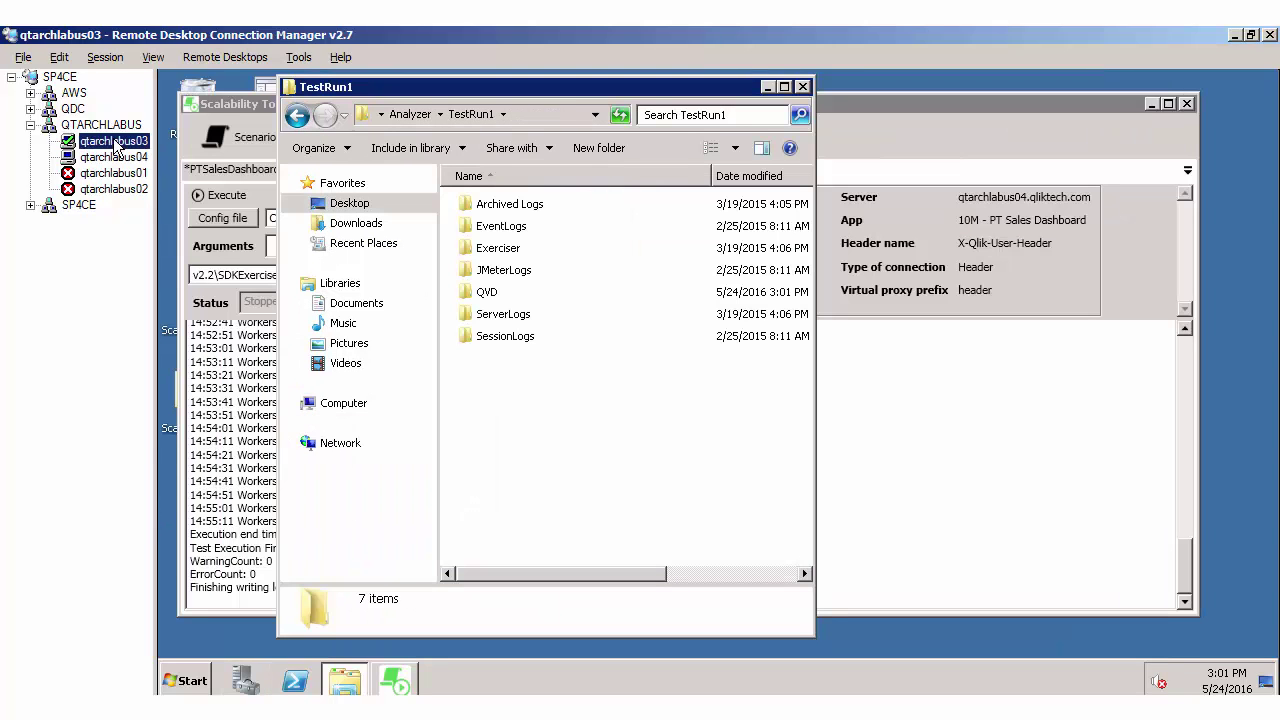
pyautogui.doubleClick(520, 316)
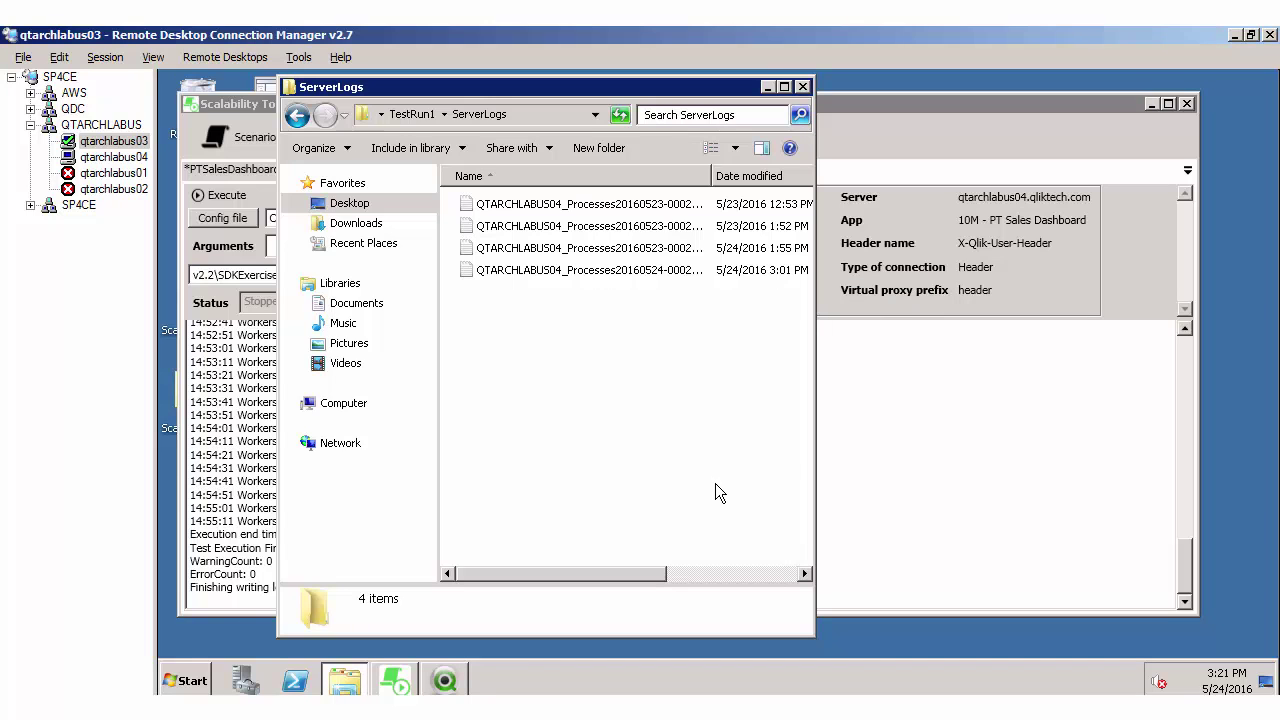
# Step: Return to the Analyzer folder and open ServerMetaFetcher.qvw in QlikView
pyautogui.press('BackSpace')
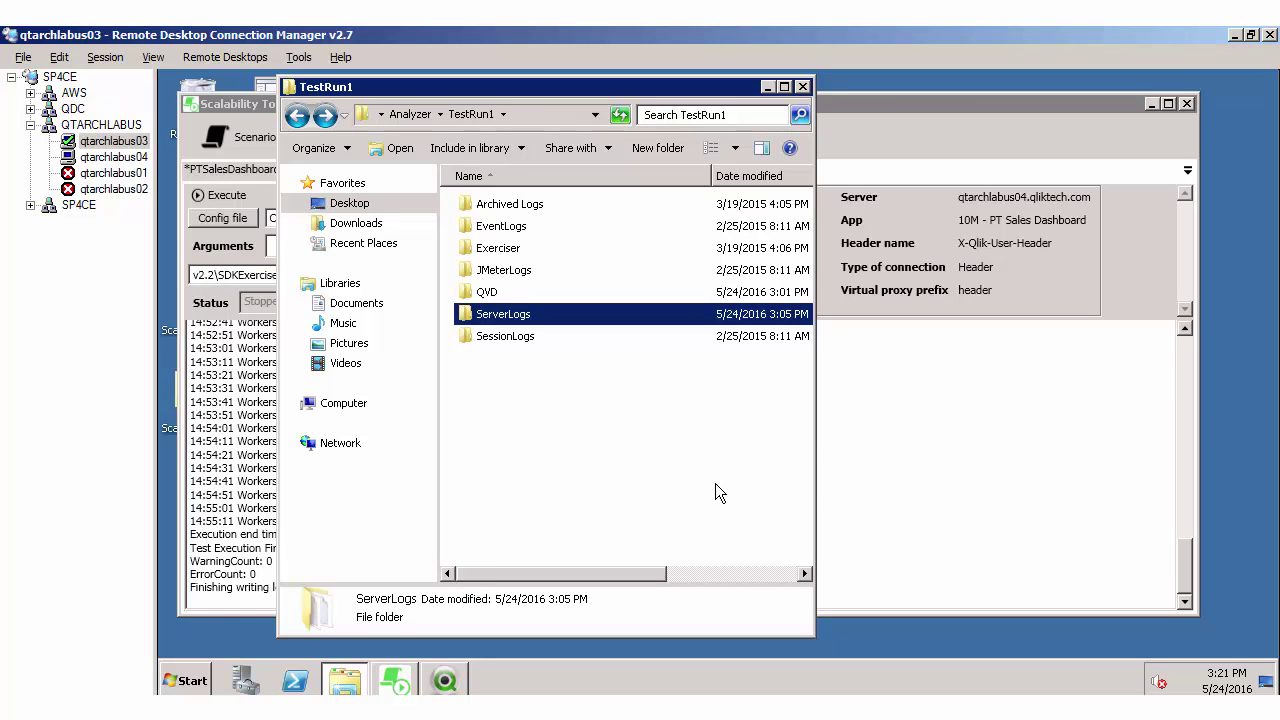
pyautogui.press('BackSpace')
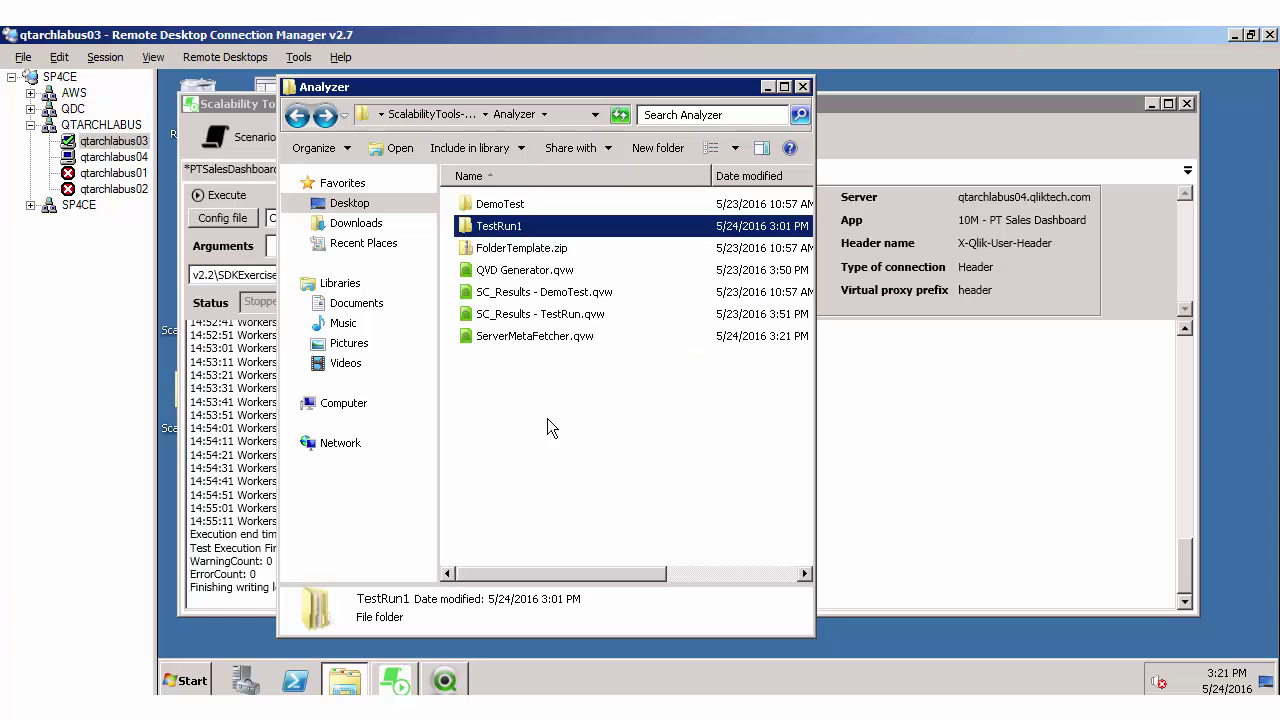
pyautogui.click(541, 340)
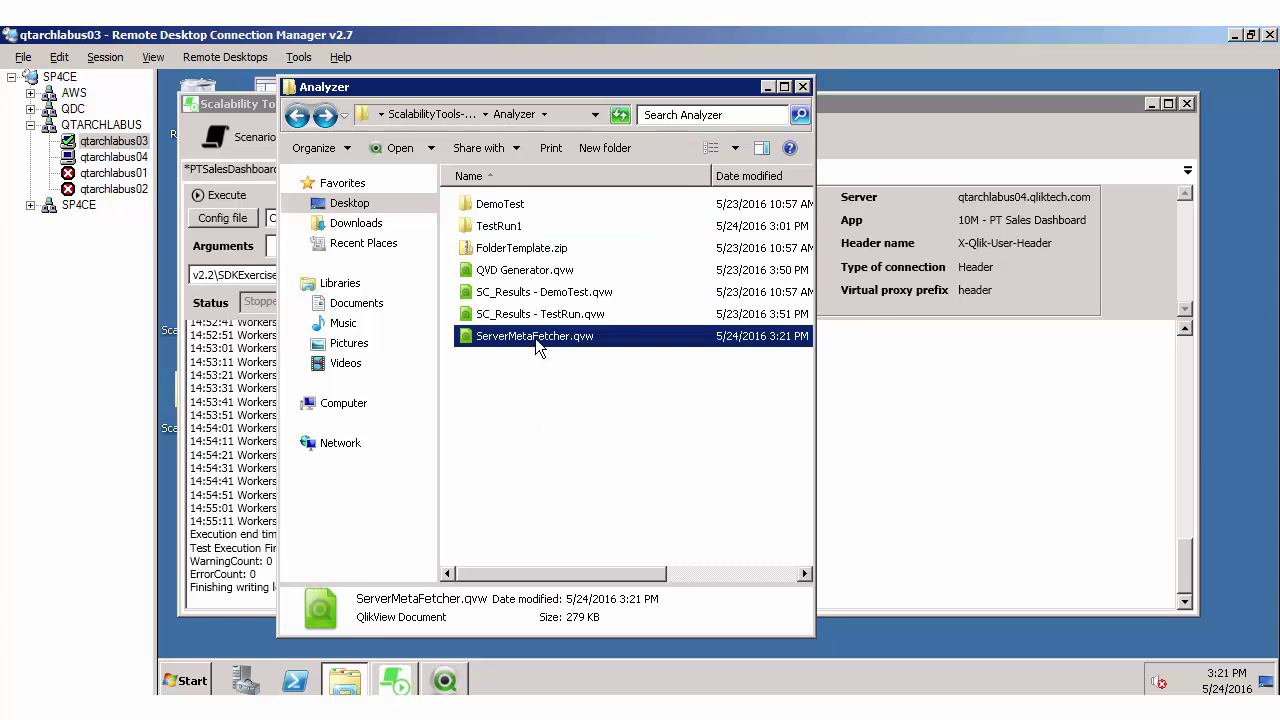
pyautogui.doubleClick(535, 338)
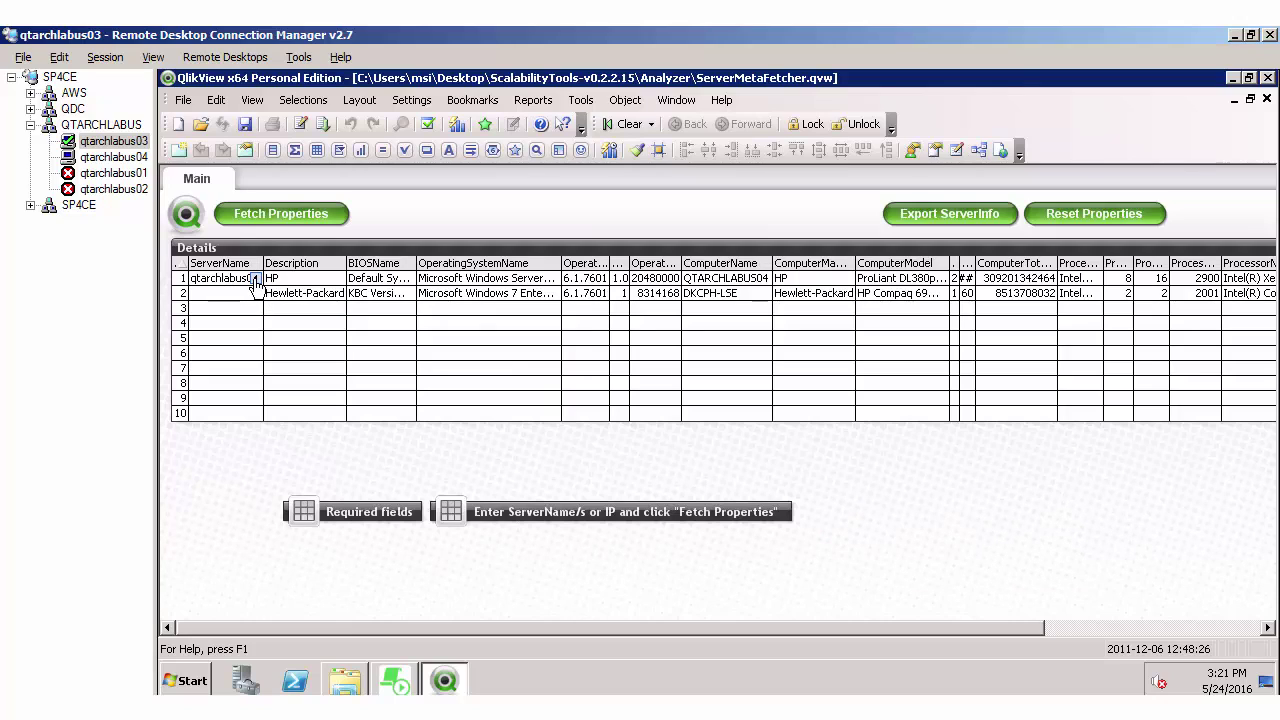
# Step: Fetch the properties of server qtarchlabus04 and export the server info to ServerInfo.xml
pyautogui.click(277, 218)
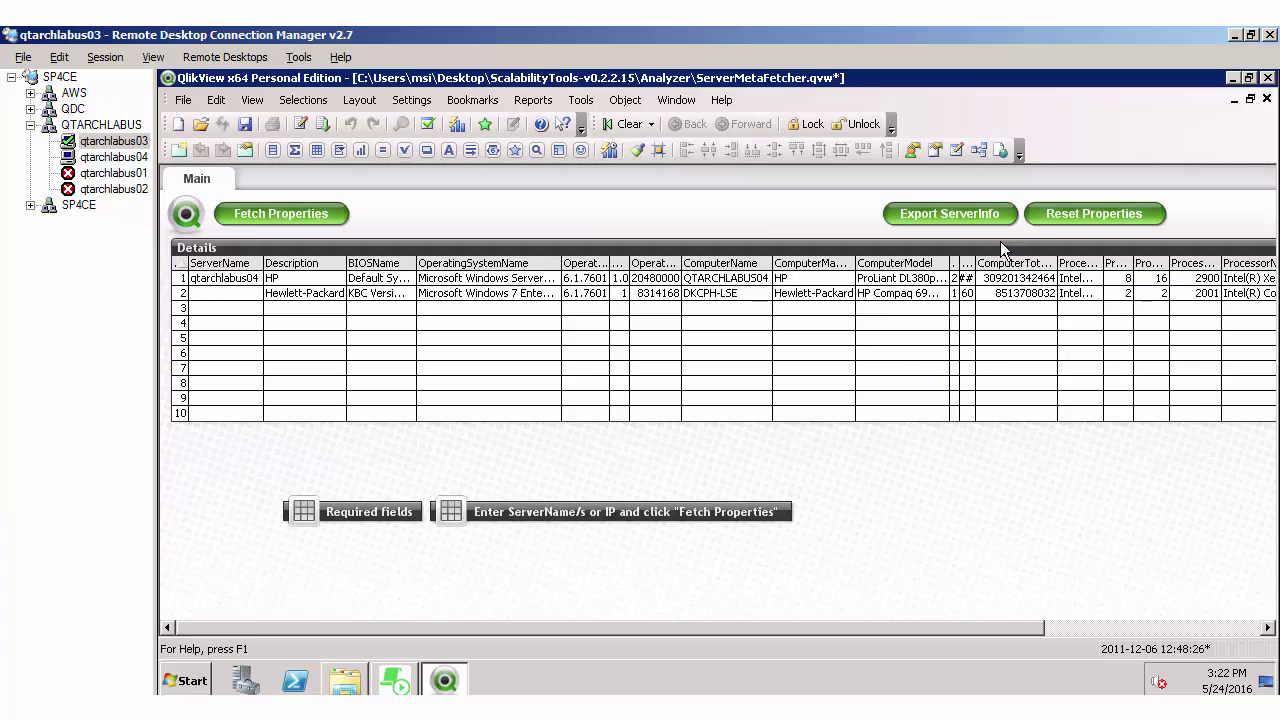
pyautogui.click(970, 213)
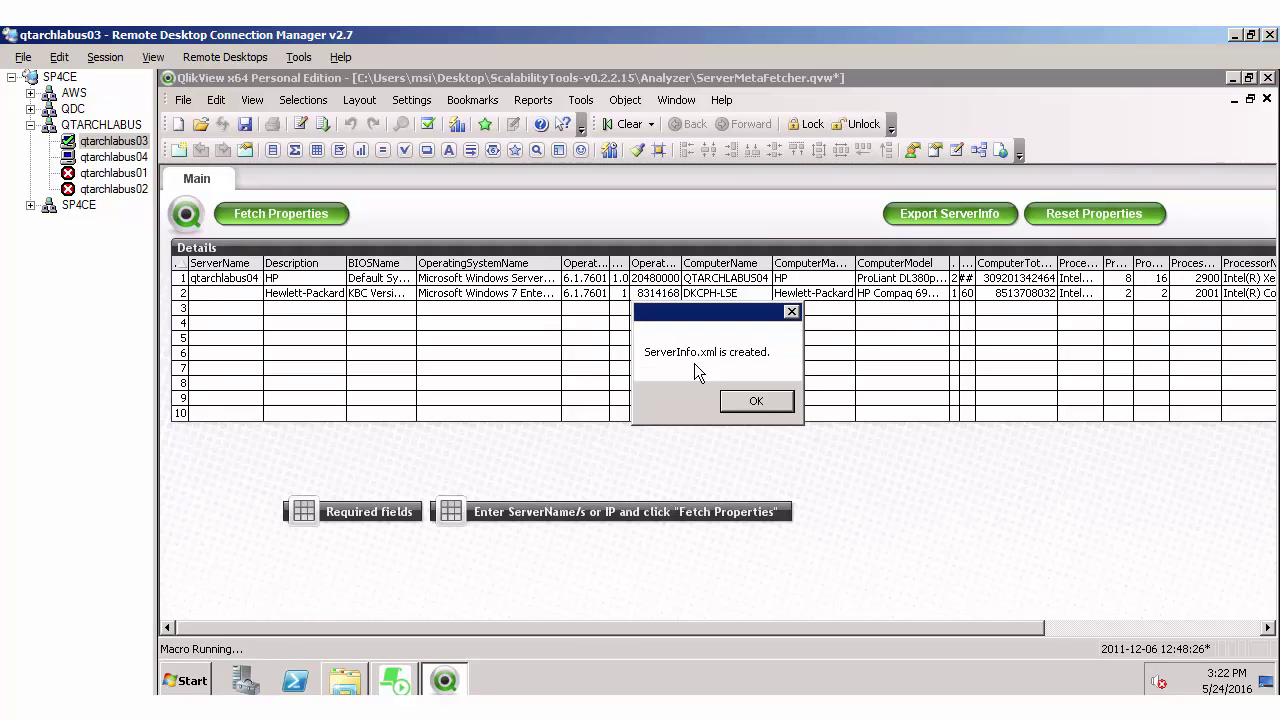
pyautogui.click(752, 401)
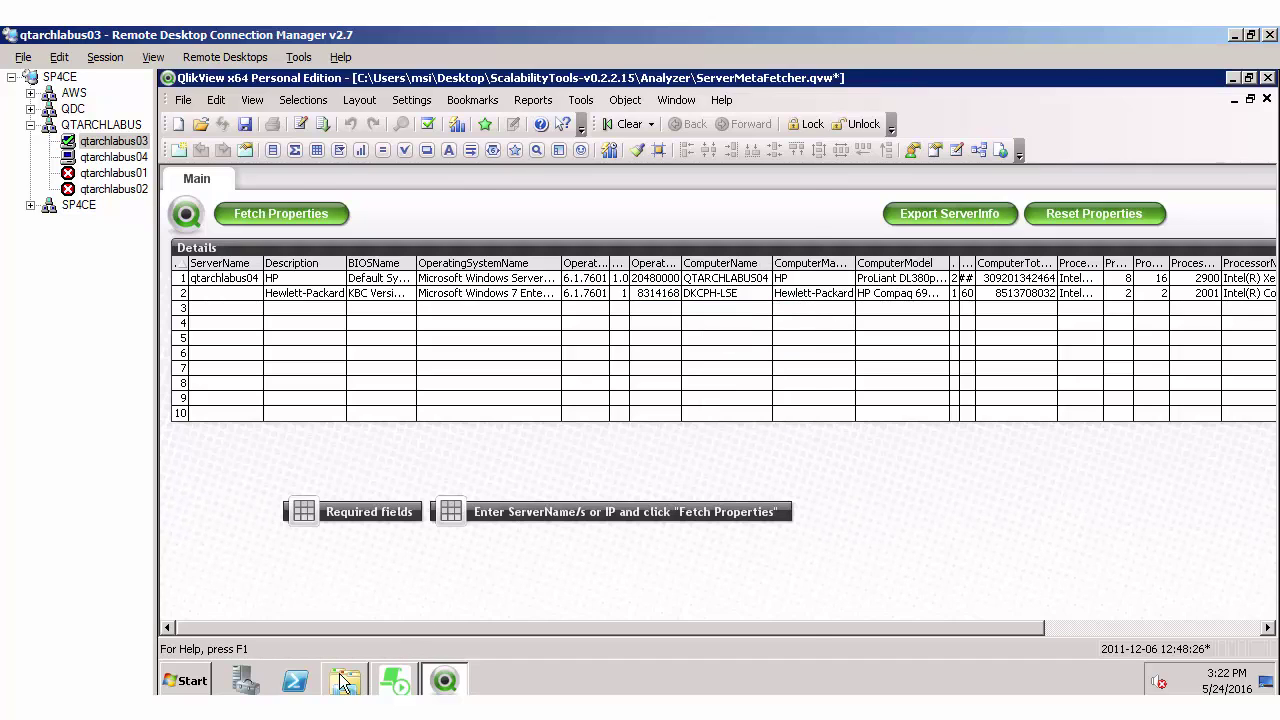
# Step: Switch to the file explorer and put ServerInfo.xml from the Analyzer folder into the TestRun1 folder
pyautogui.click(344, 680)
pyautogui.click(505, 362)
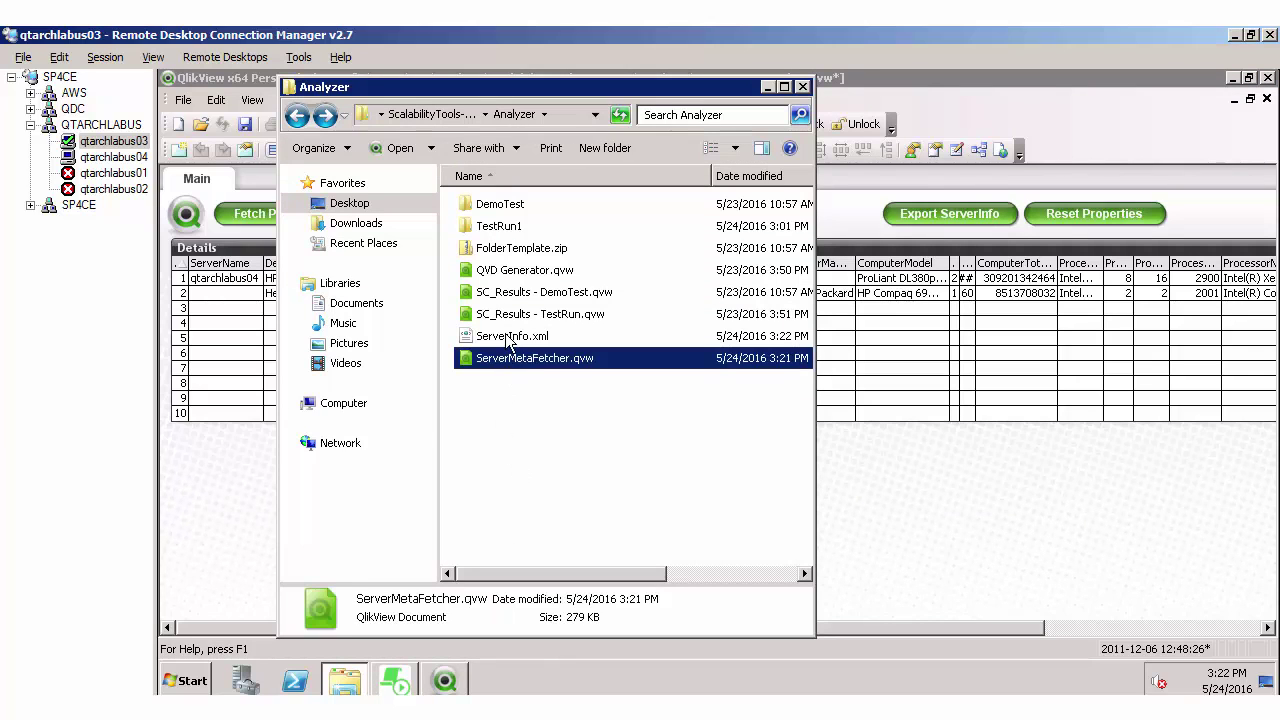
pyautogui.press('Up')
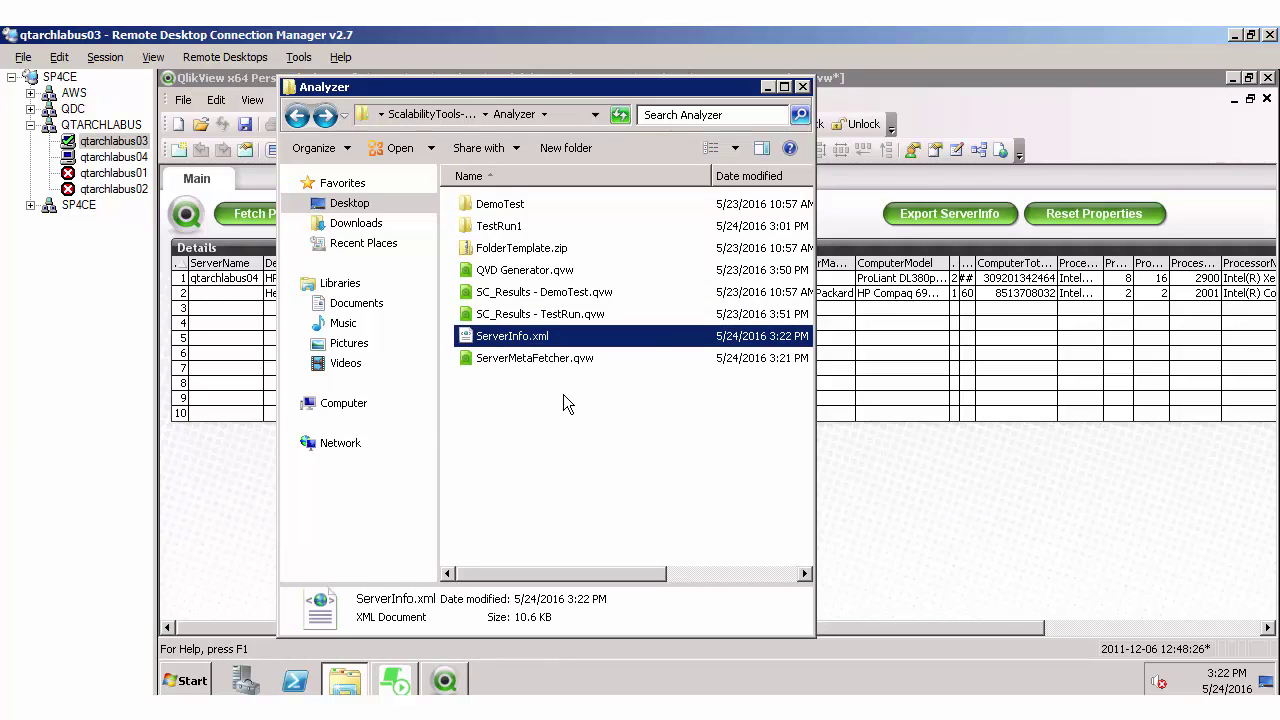
pyautogui.doubleClick(498, 228)
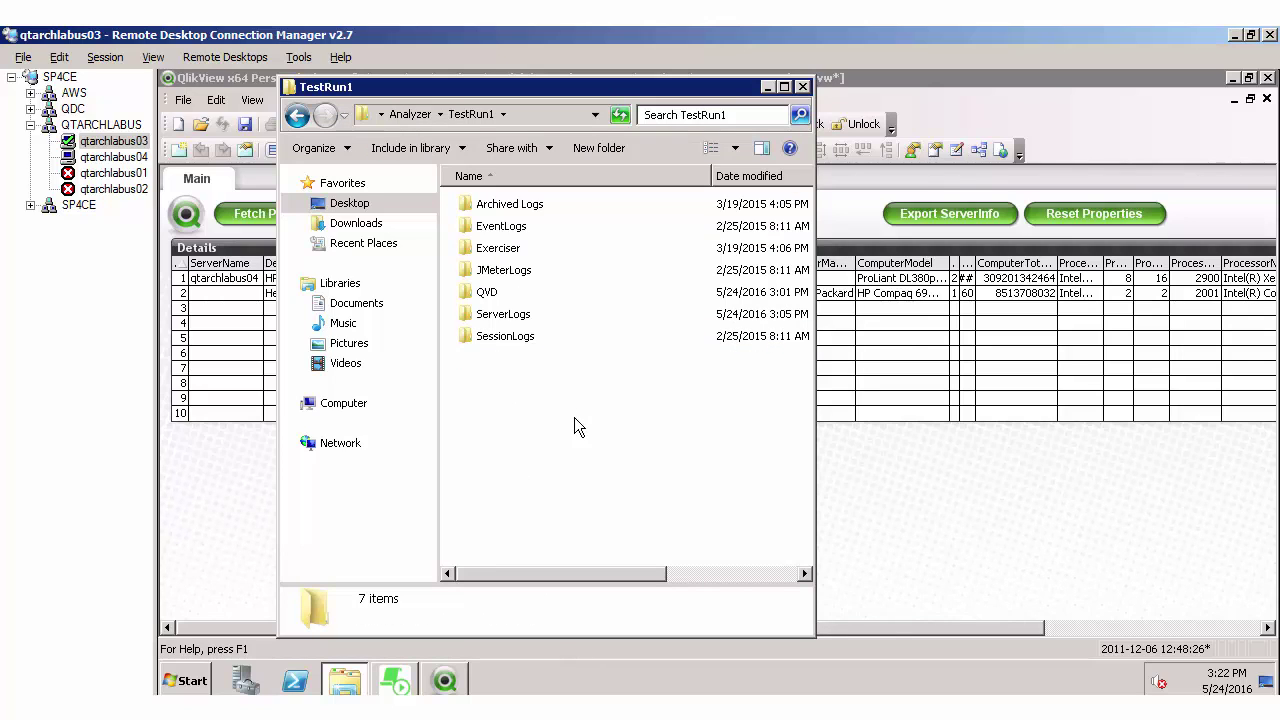
pyautogui.hotkey('ctrl', 'v')
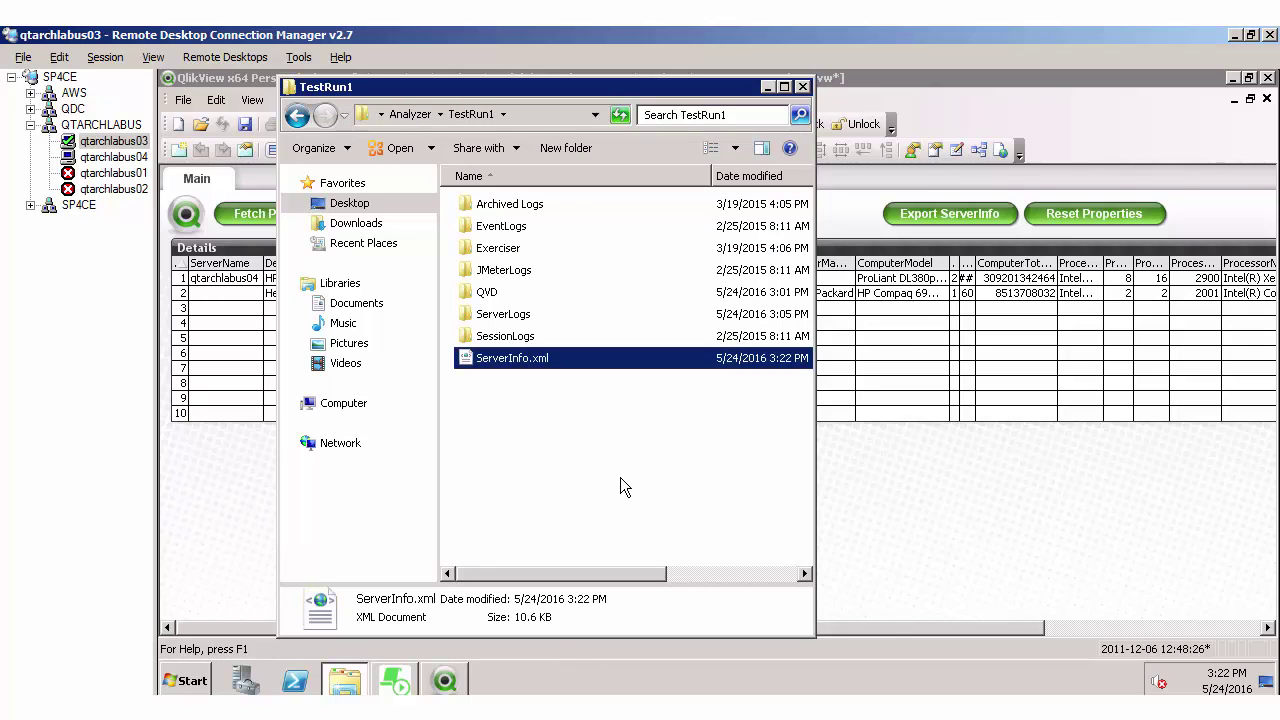
pyautogui.click(533, 413)
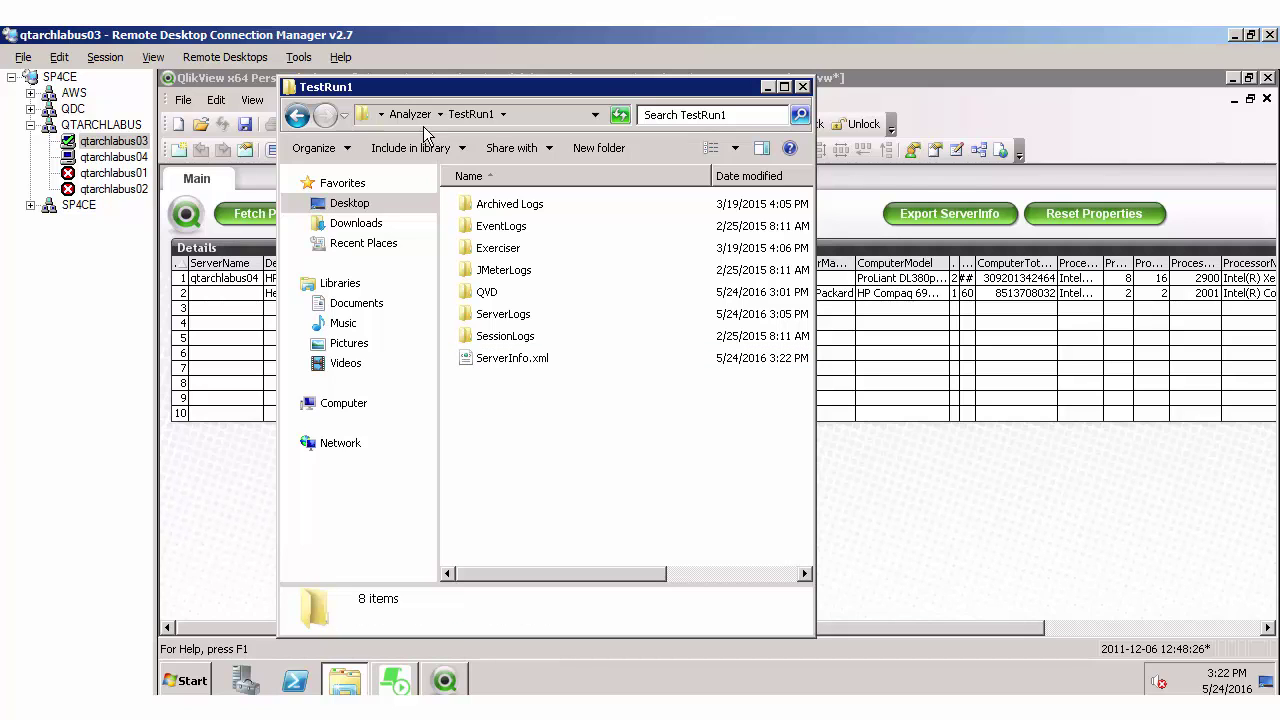
# Step: Open the 2016-05-23 folder inside the Results folder of ScalabilityTools-v0.2.2.15
pyautogui.press('BackSpace')
pyautogui.press('BackSpace')
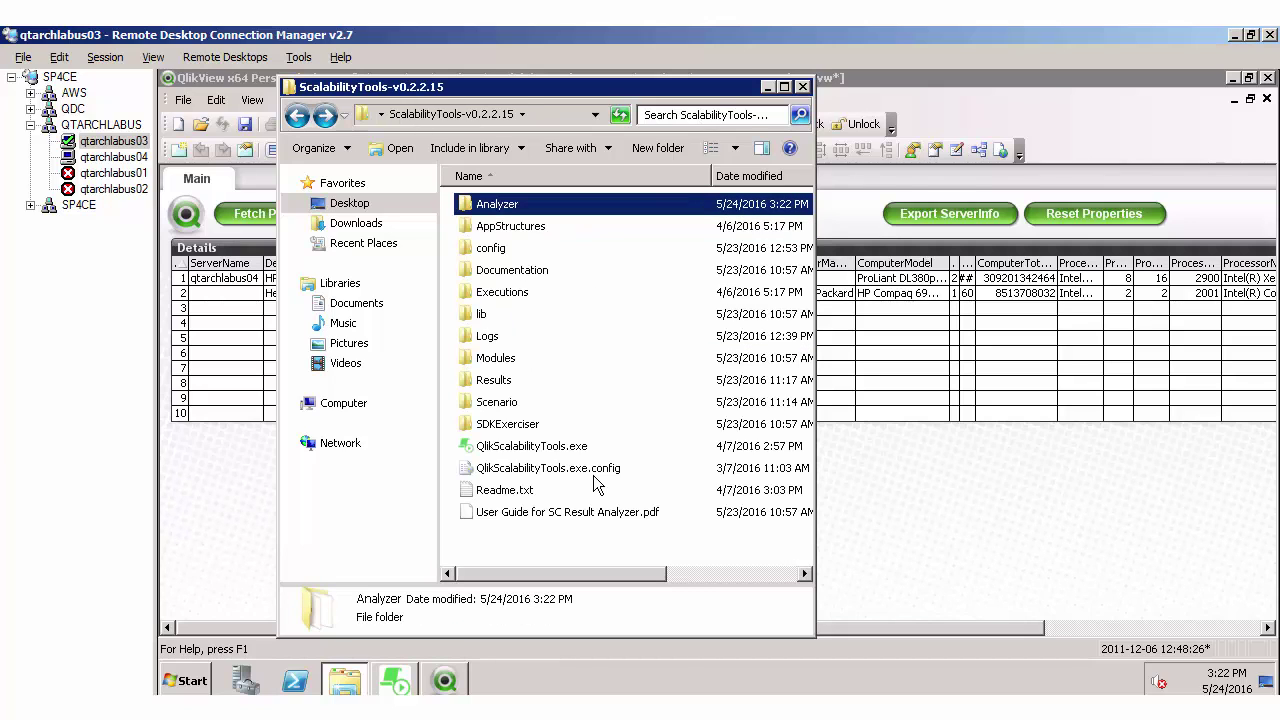
pyautogui.click(504, 389)
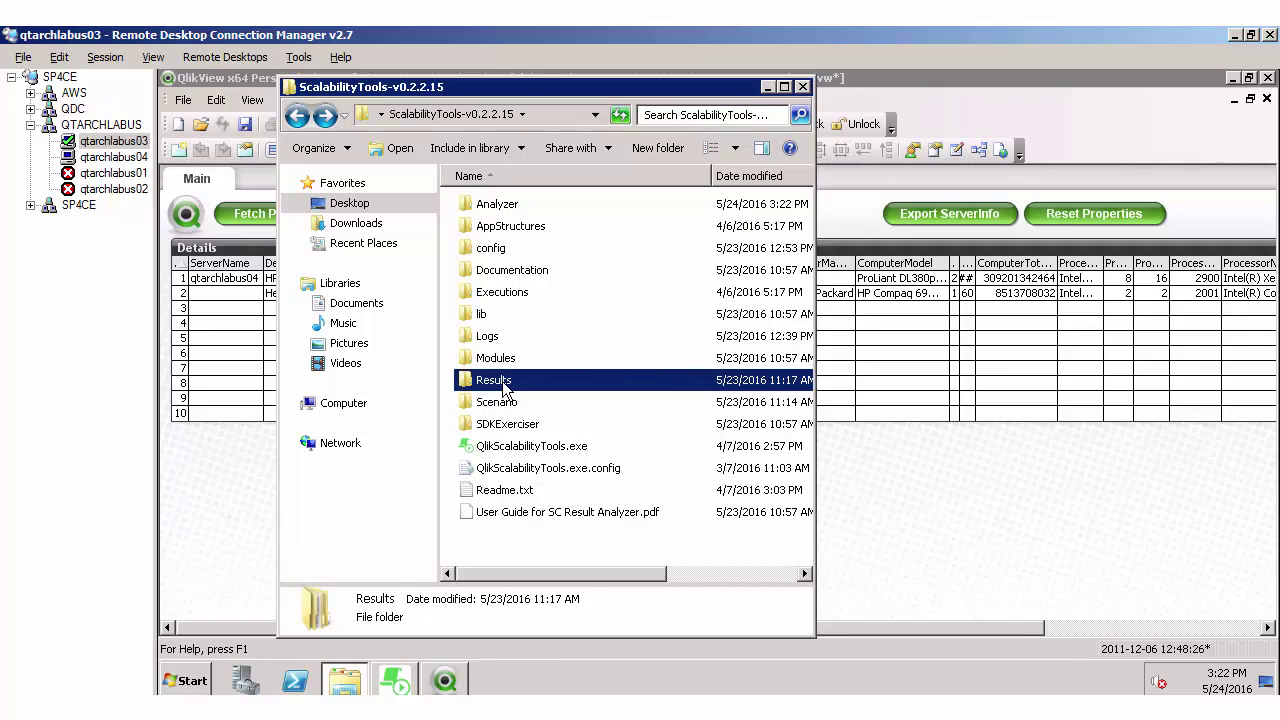
pyautogui.doubleClick(505, 389)
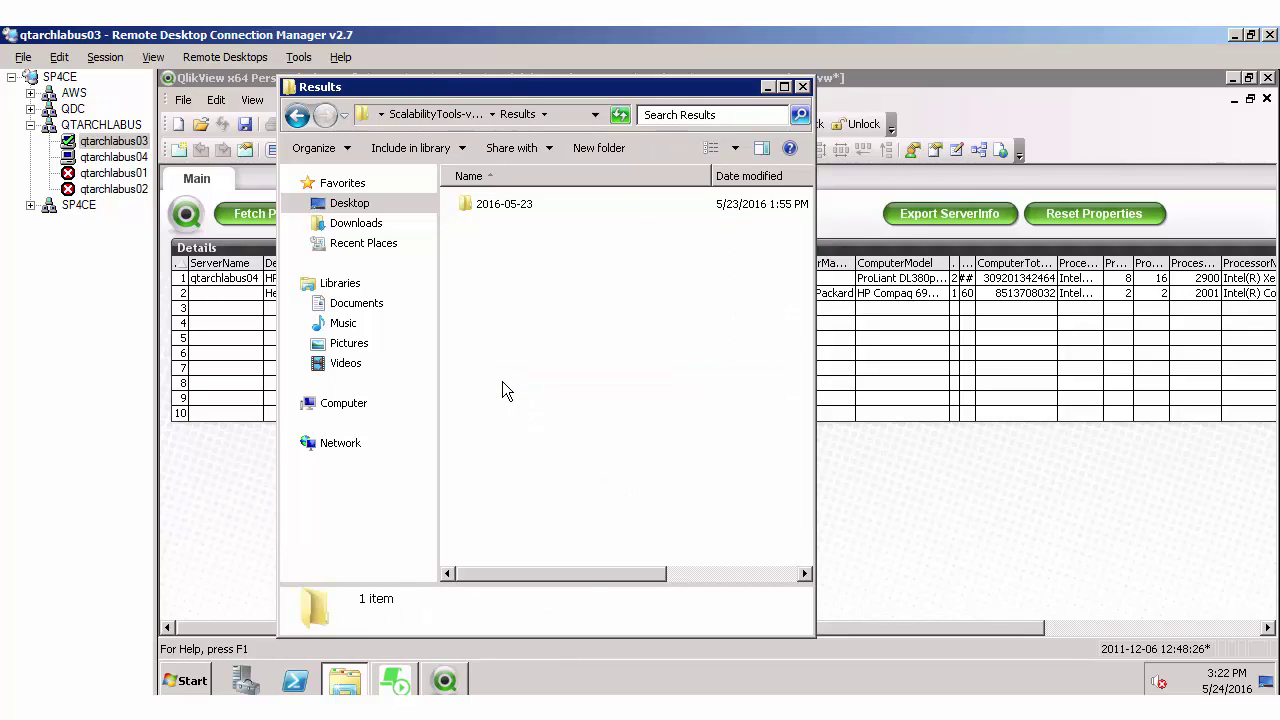
pyautogui.press('Down')
pyautogui.press('Return')
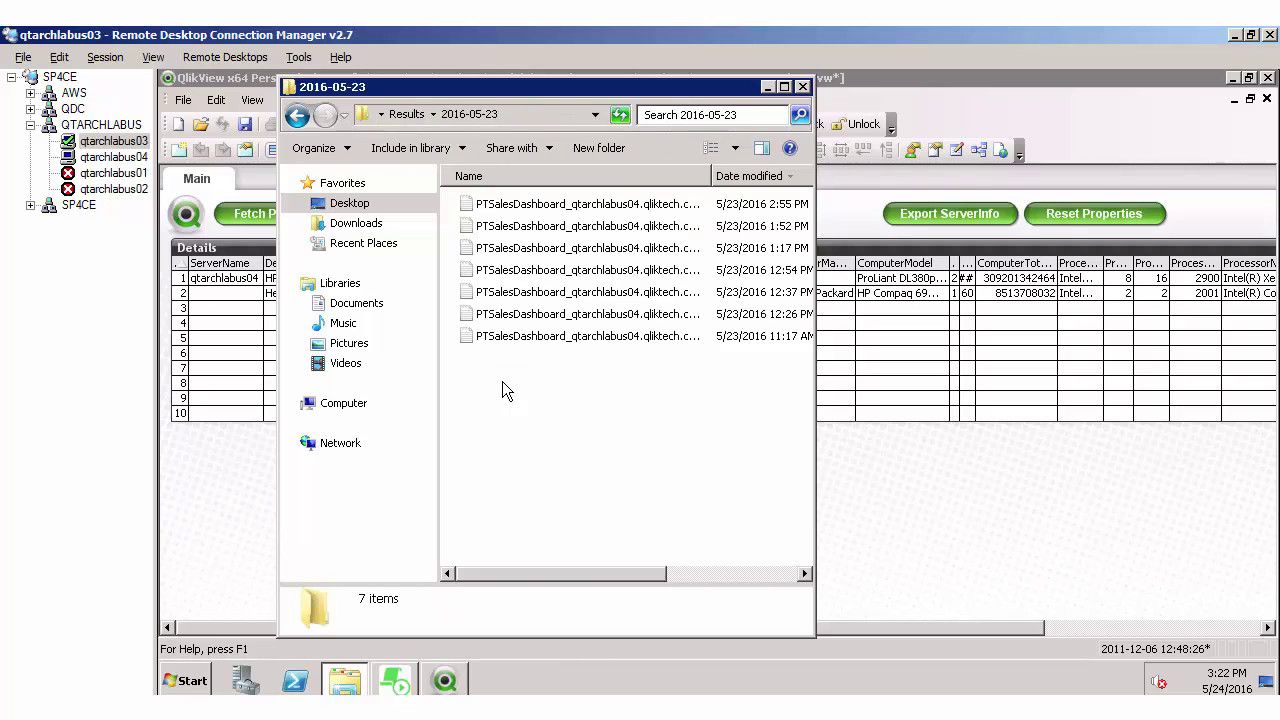
# Step: Copy the newest PTSalesDashboard log, dated 5/23/2016 2:55 PM, into the Exerciser folder of TestRun1 in the Analyzer folder
pyautogui.click(698, 576)
pyautogui.moveTo(702, 575); pyautogui.dragTo(540, 546)
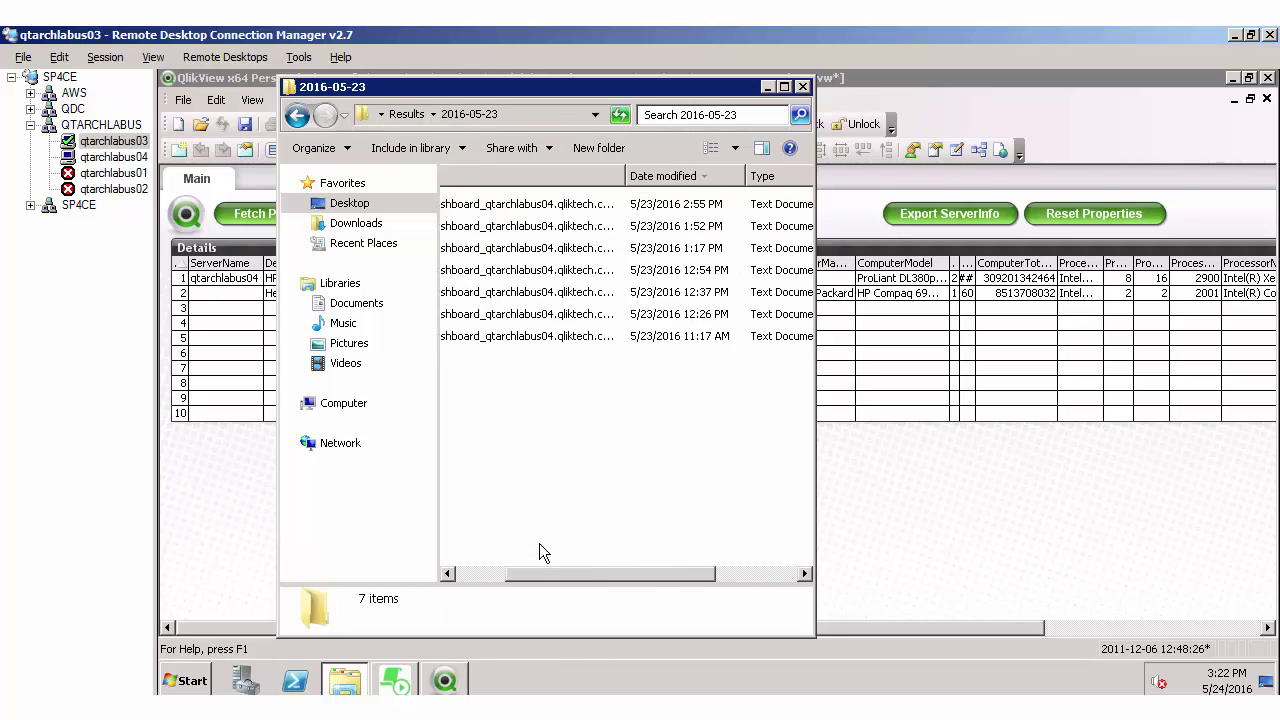
pyautogui.click(552, 210)
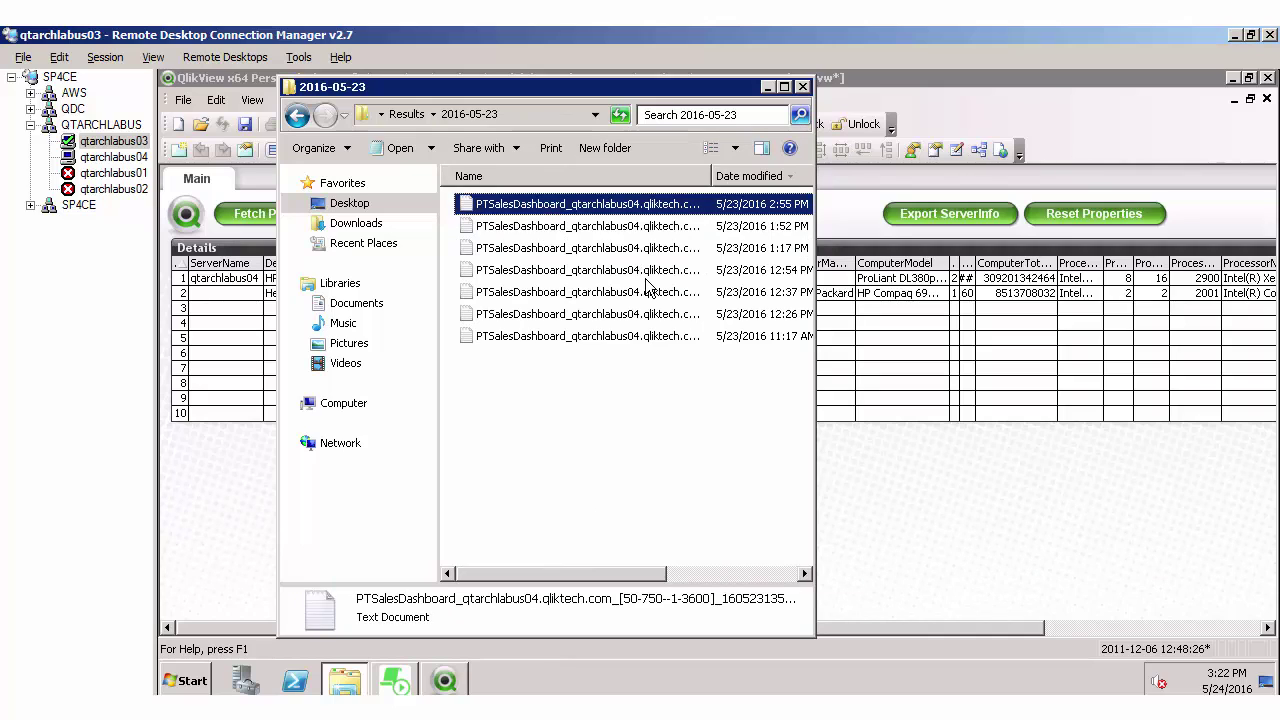
pyautogui.press('BackSpace')
pyautogui.press('BackSpace')
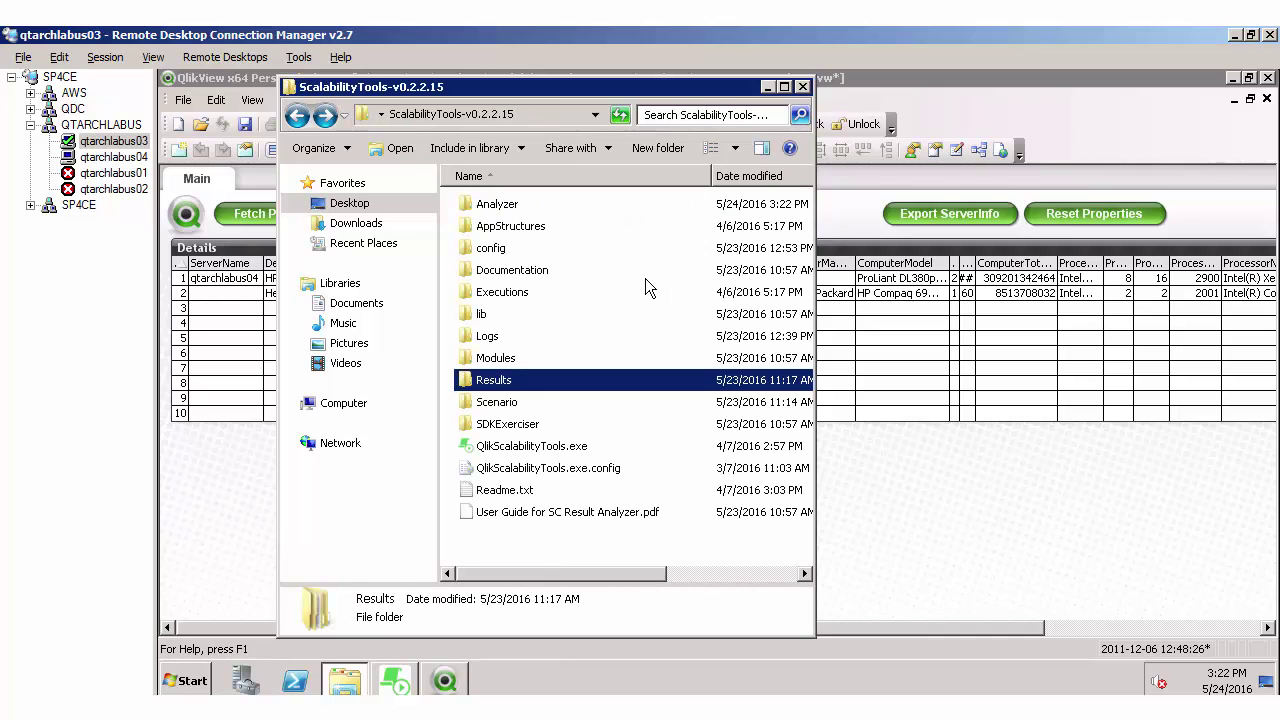
pyautogui.doubleClick(516, 210)
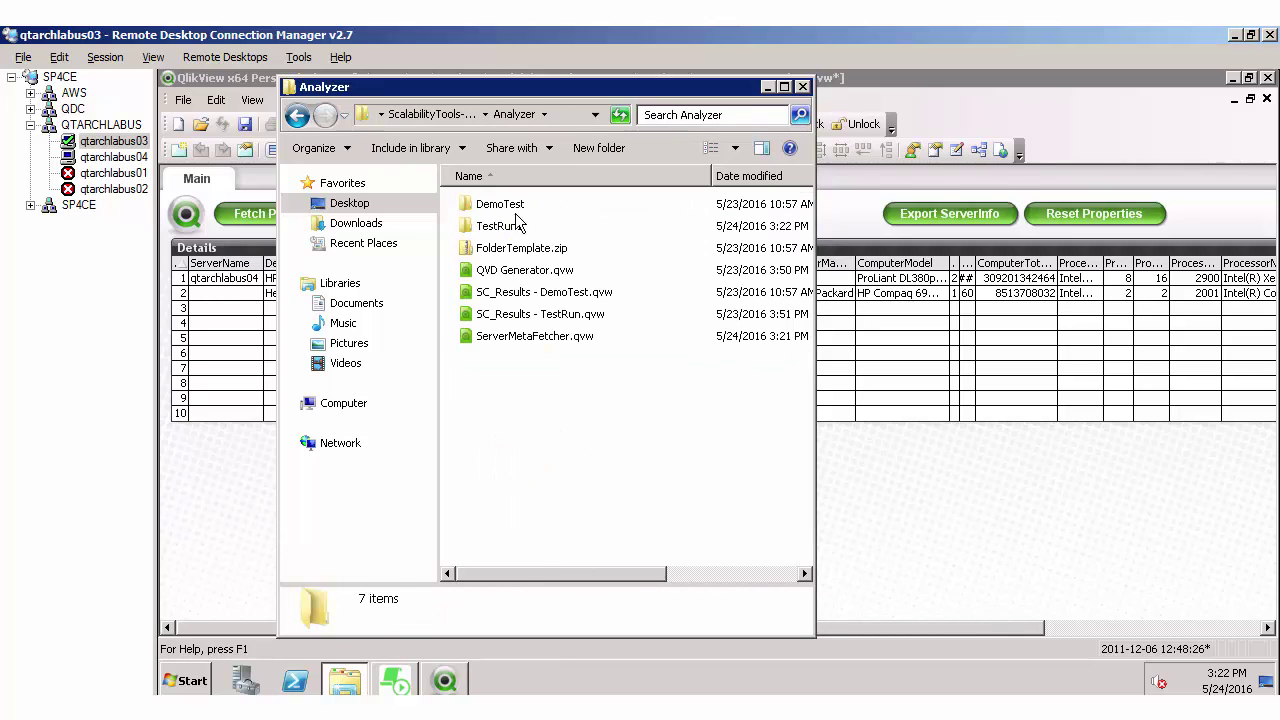
pyautogui.doubleClick(514, 228)
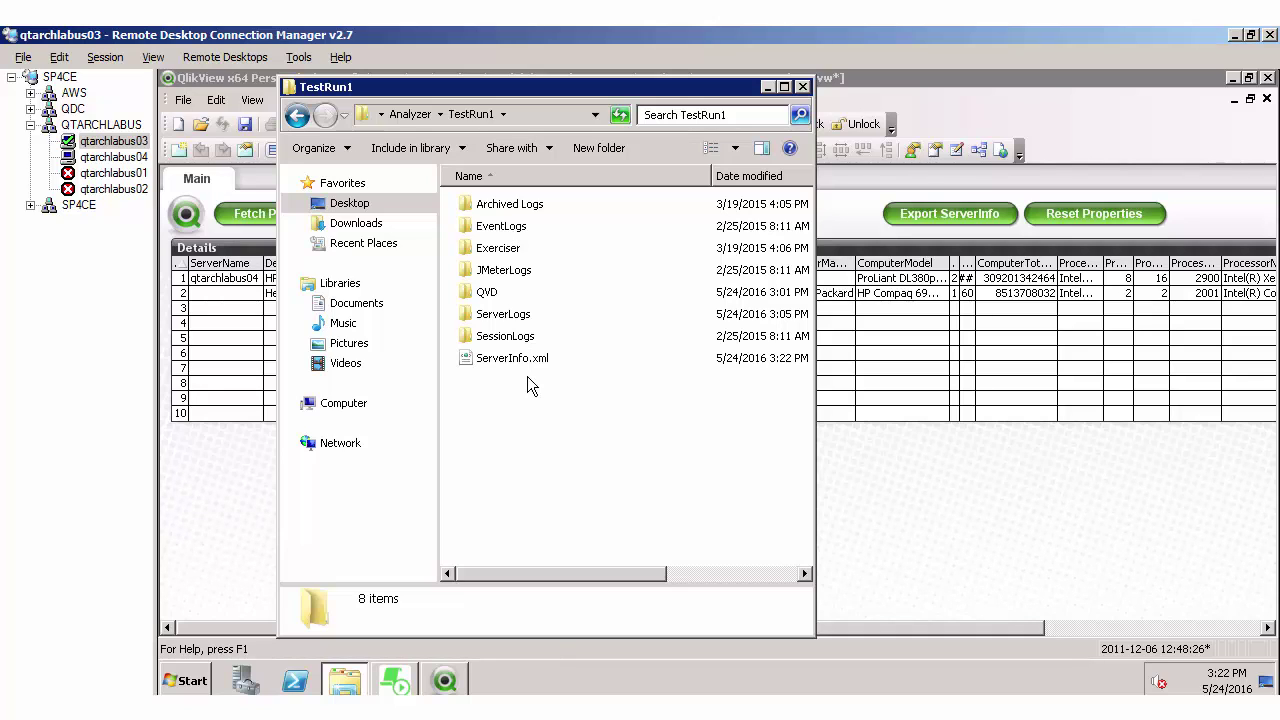
pyautogui.doubleClick(500, 248)
pyautogui.hotkey('ctrl', 'v')
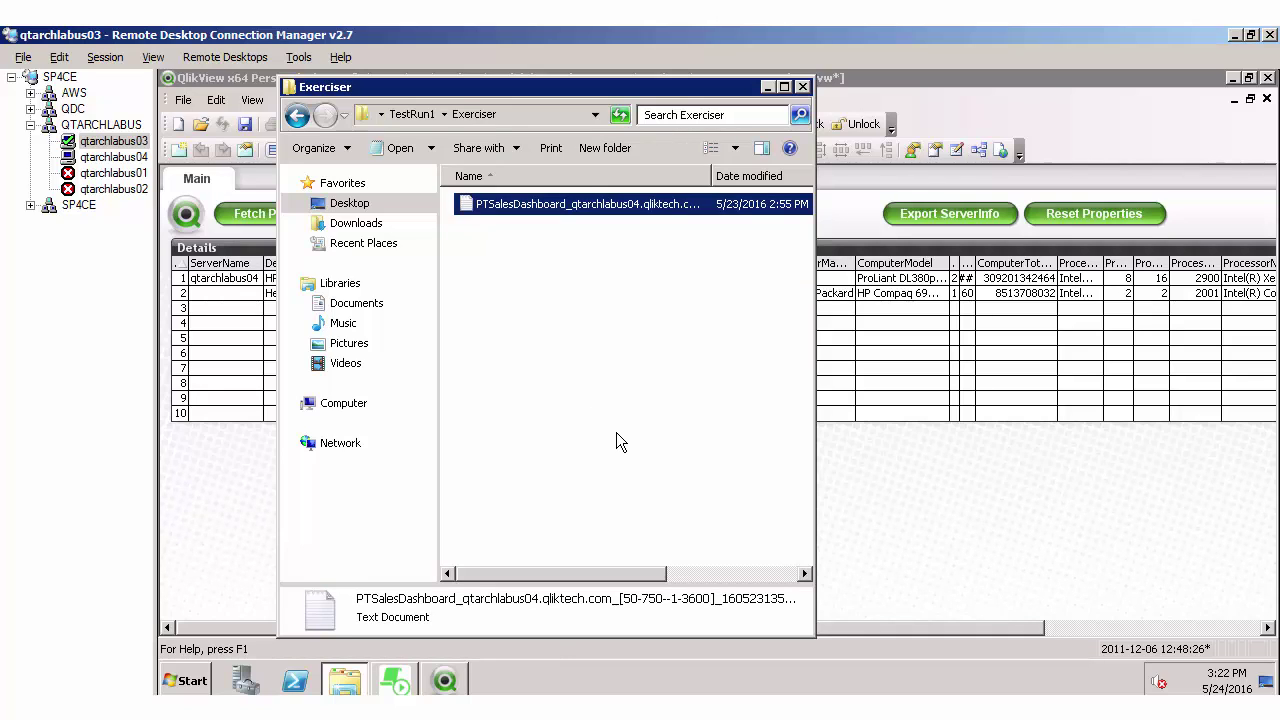
pyautogui.click(616, 432)
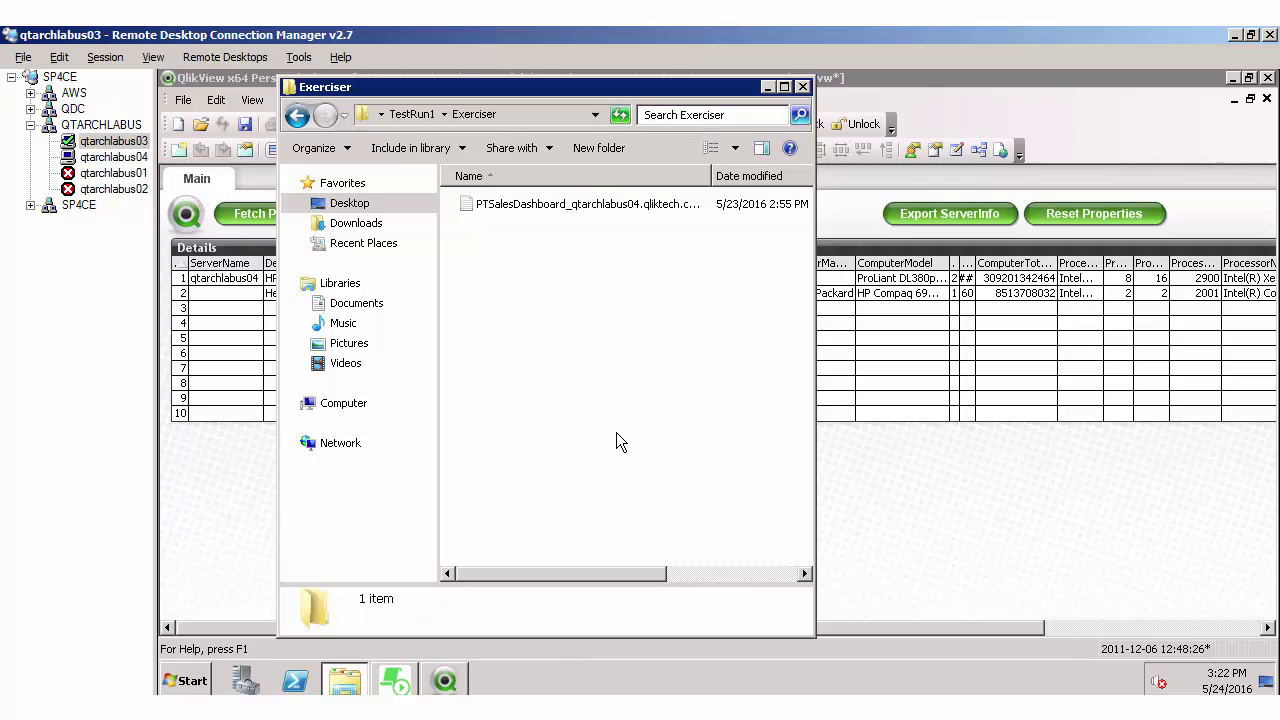
# Step: Return to the Analyzer folder and open QVD Generator.qvw in QlikView
pyautogui.press('BackSpace')
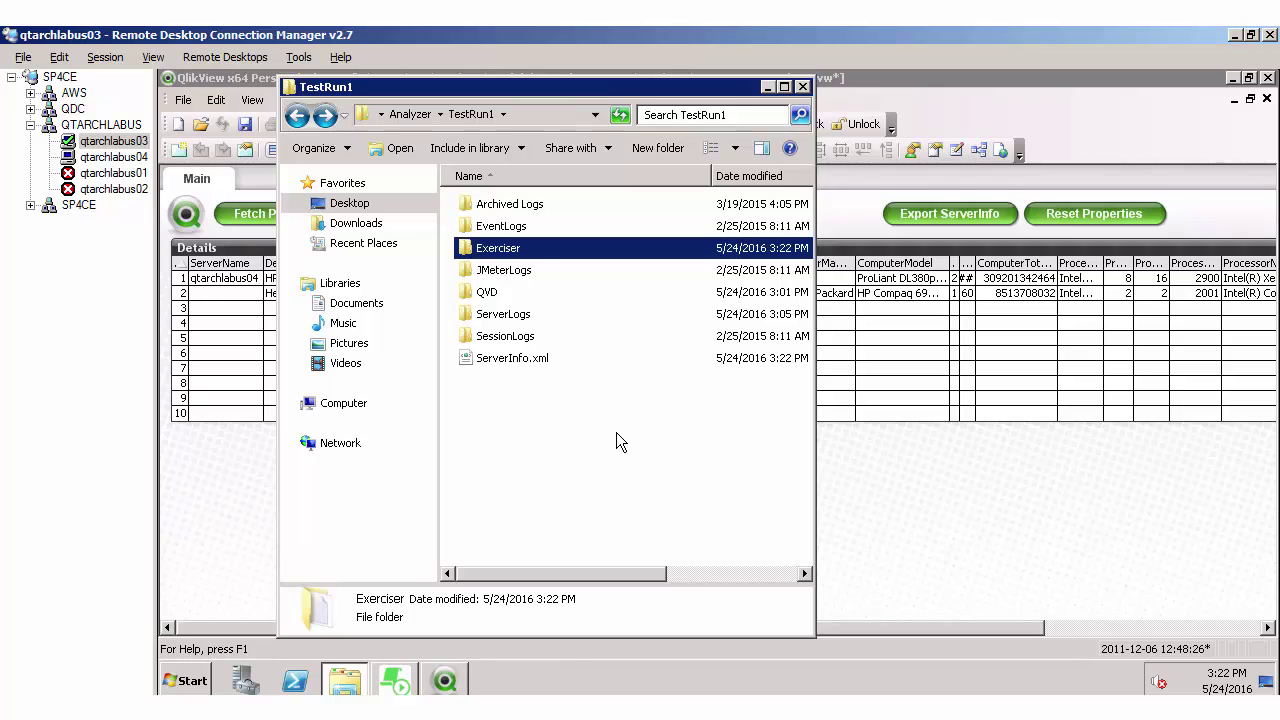
pyautogui.click(552, 364)
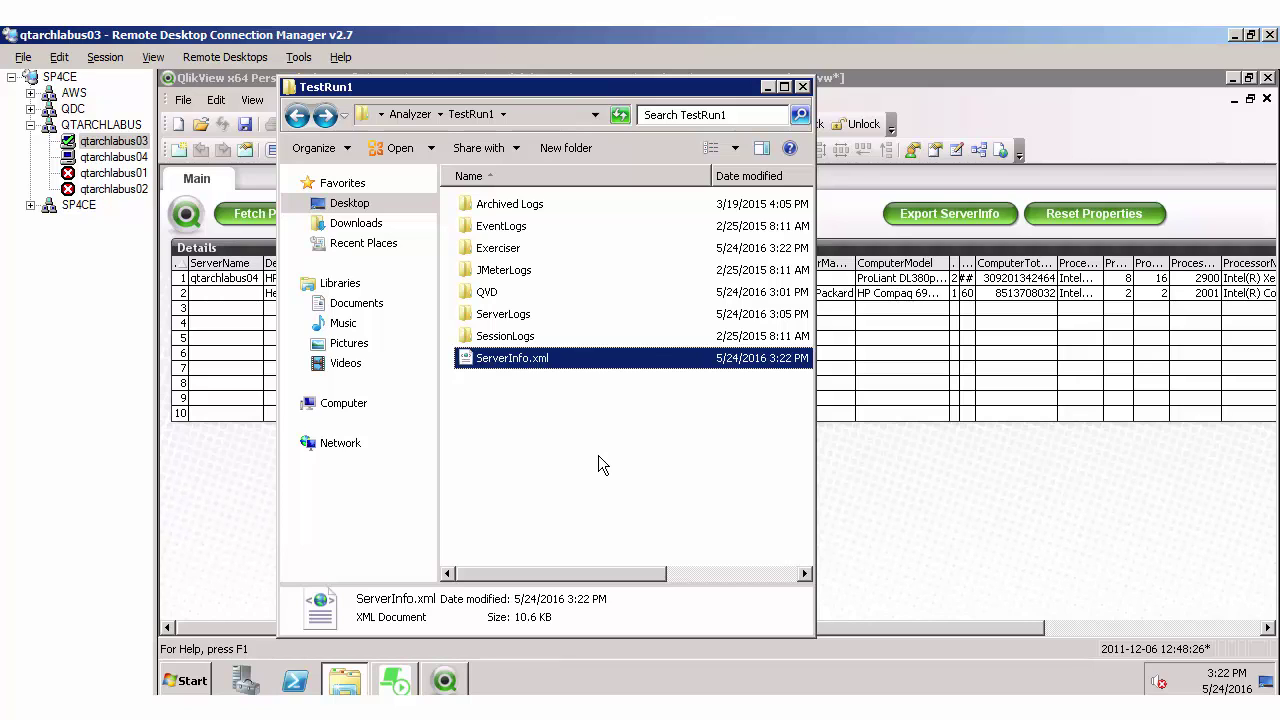
pyautogui.press('BackSpace')
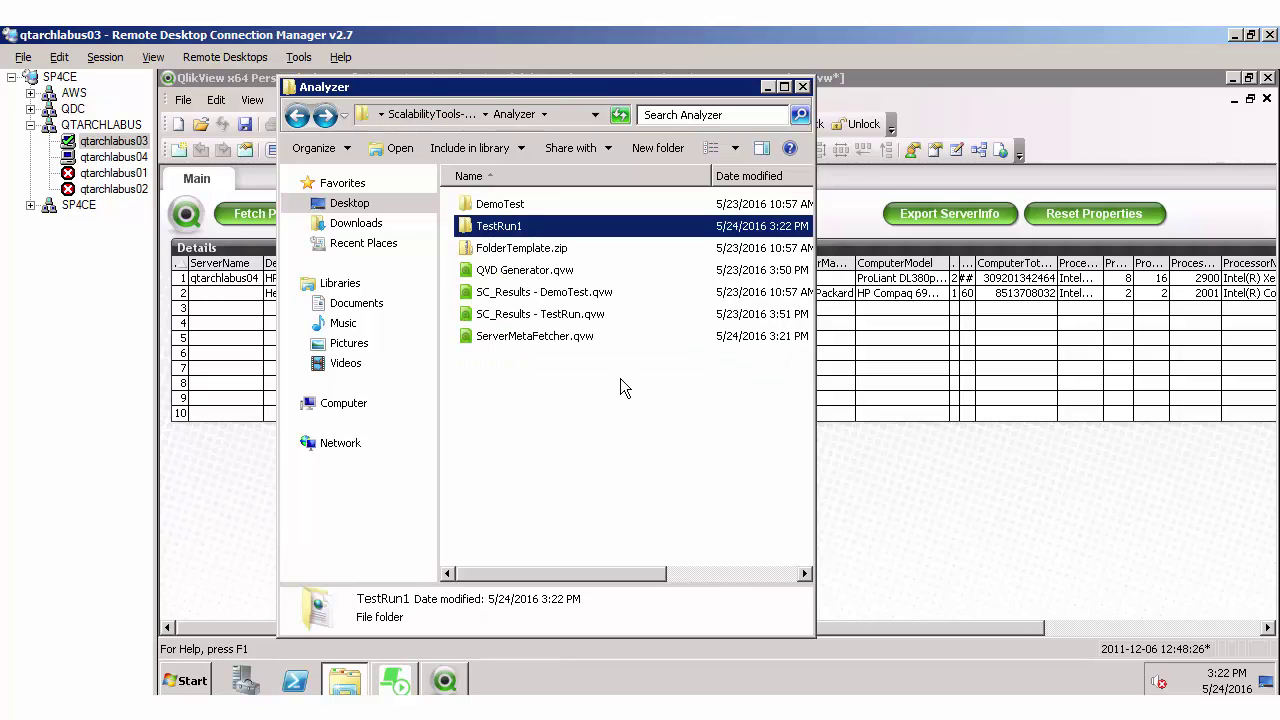
pyautogui.click(603, 352)
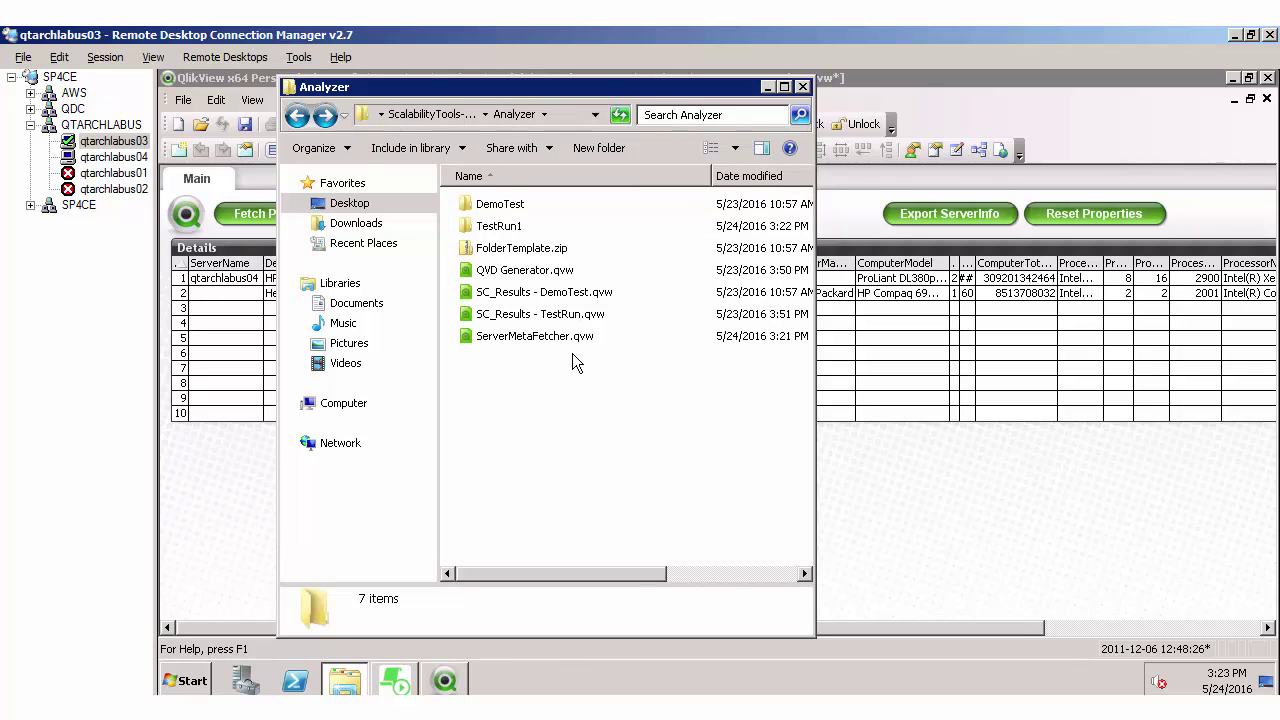
pyautogui.doubleClick(537, 272)
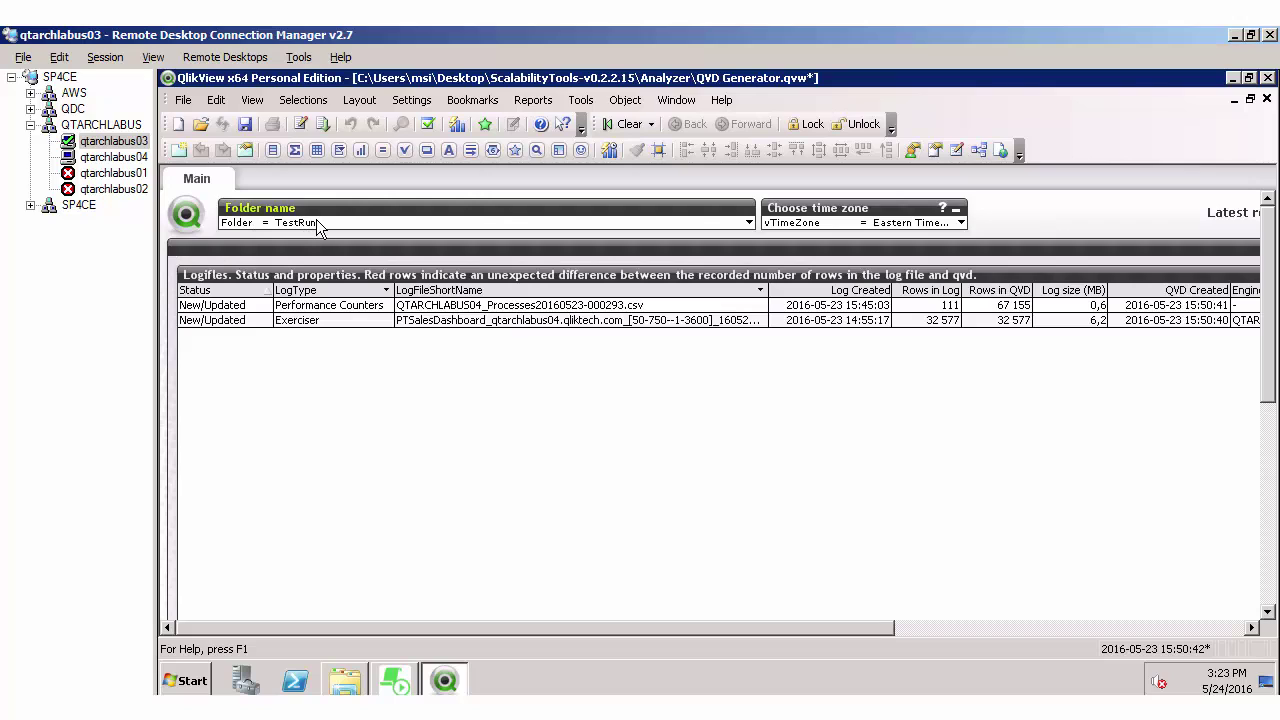
# Step: Set the QVD Generator's folder name to TestRun1, check the time zone choices, and reload the document
pyautogui.click(318, 220)
pyautogui.write('TestRun1')
pyautogui.press('Return')
pyautogui.click(961, 223)
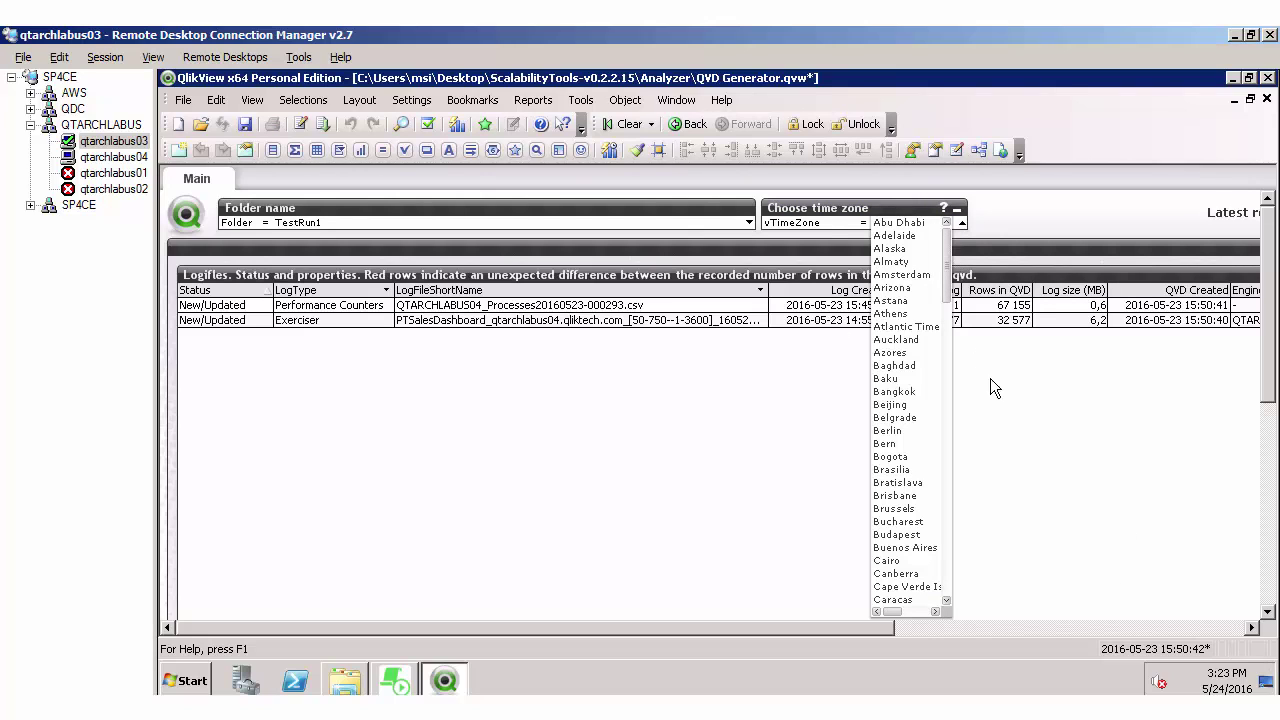
pyautogui.click(981, 222)
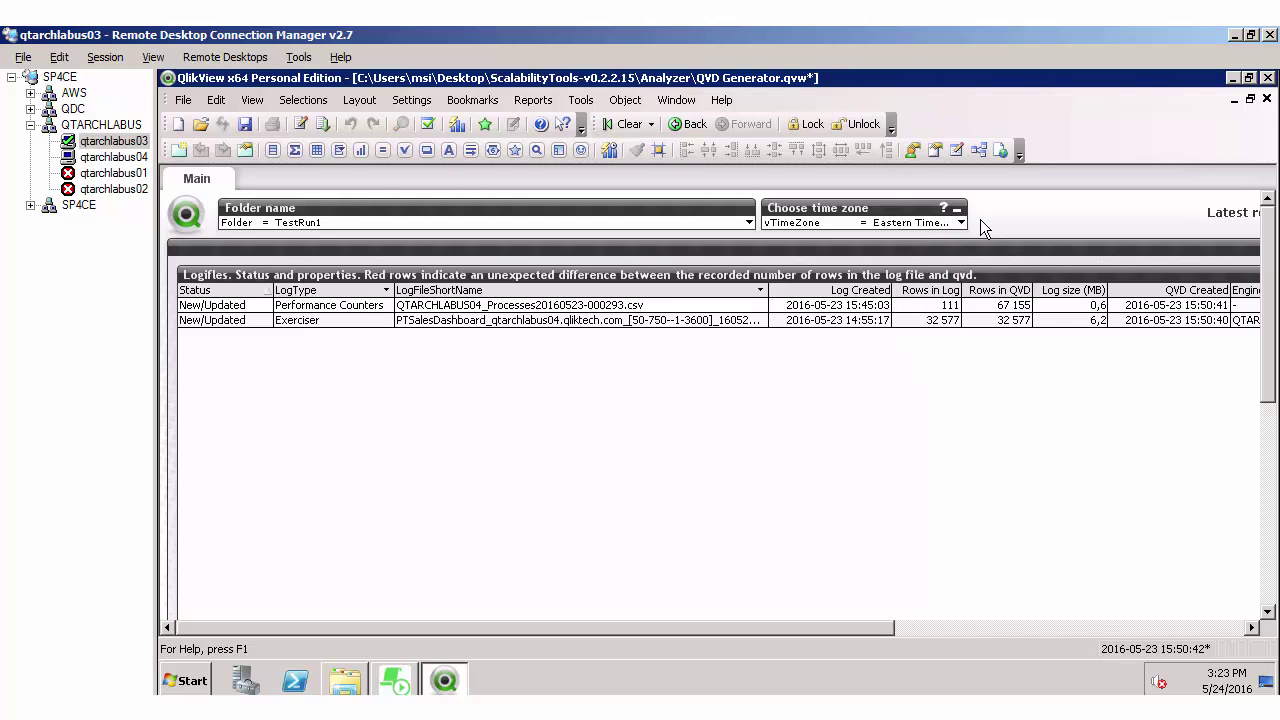
pyautogui.click(376, 298)
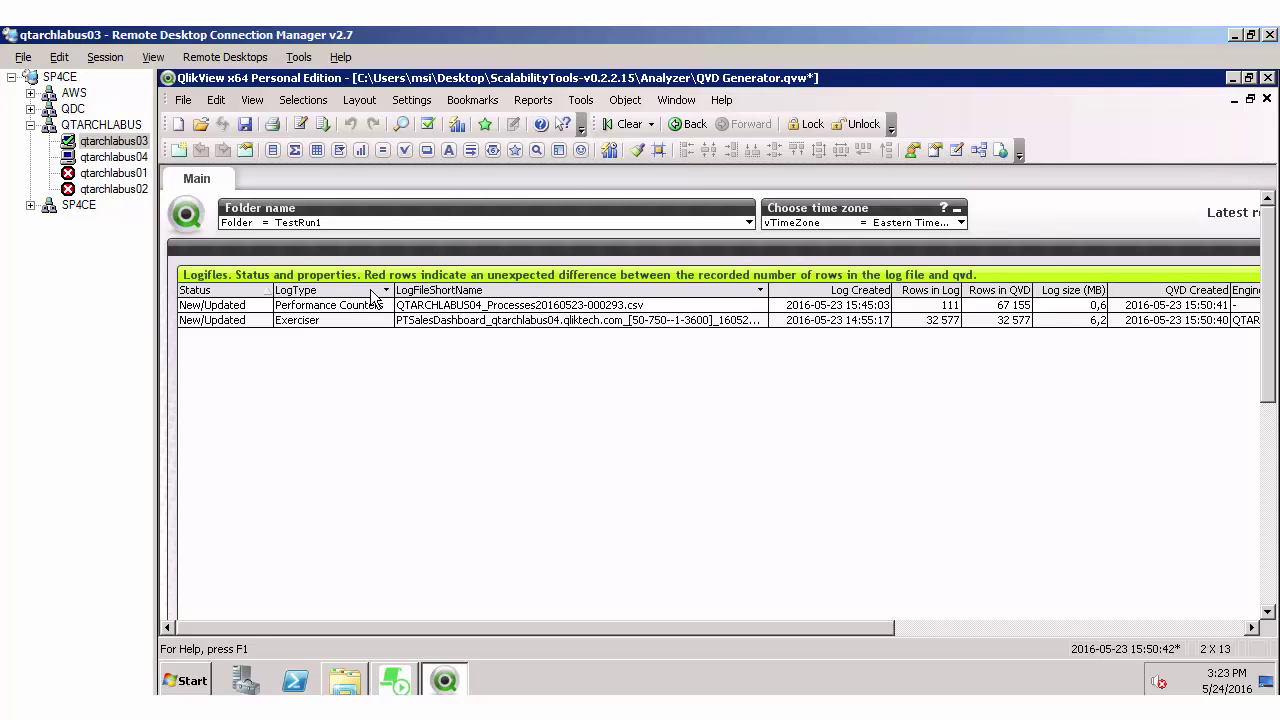
pyautogui.hotkey('ctrl', 'r')
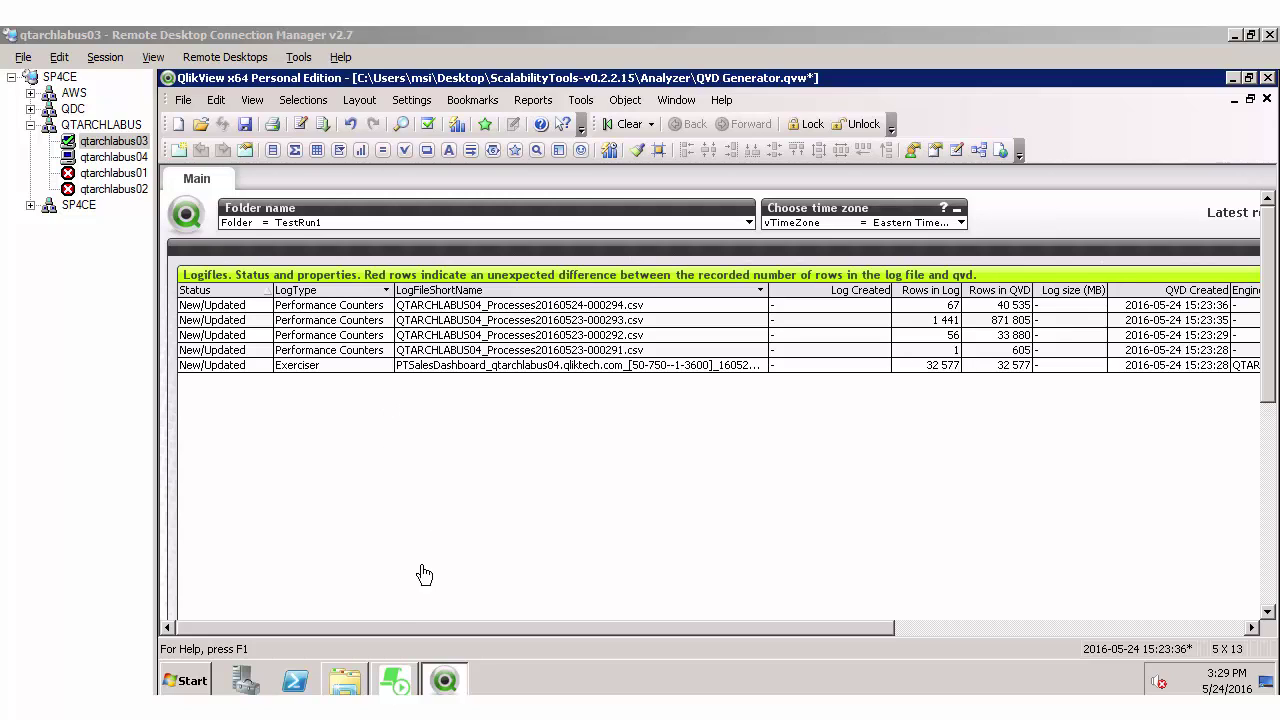
# Step: Switch to the file explorer and duplicate SC_Results - DemoTest.qvw within the Analyzer folder
pyautogui.click(344, 680)
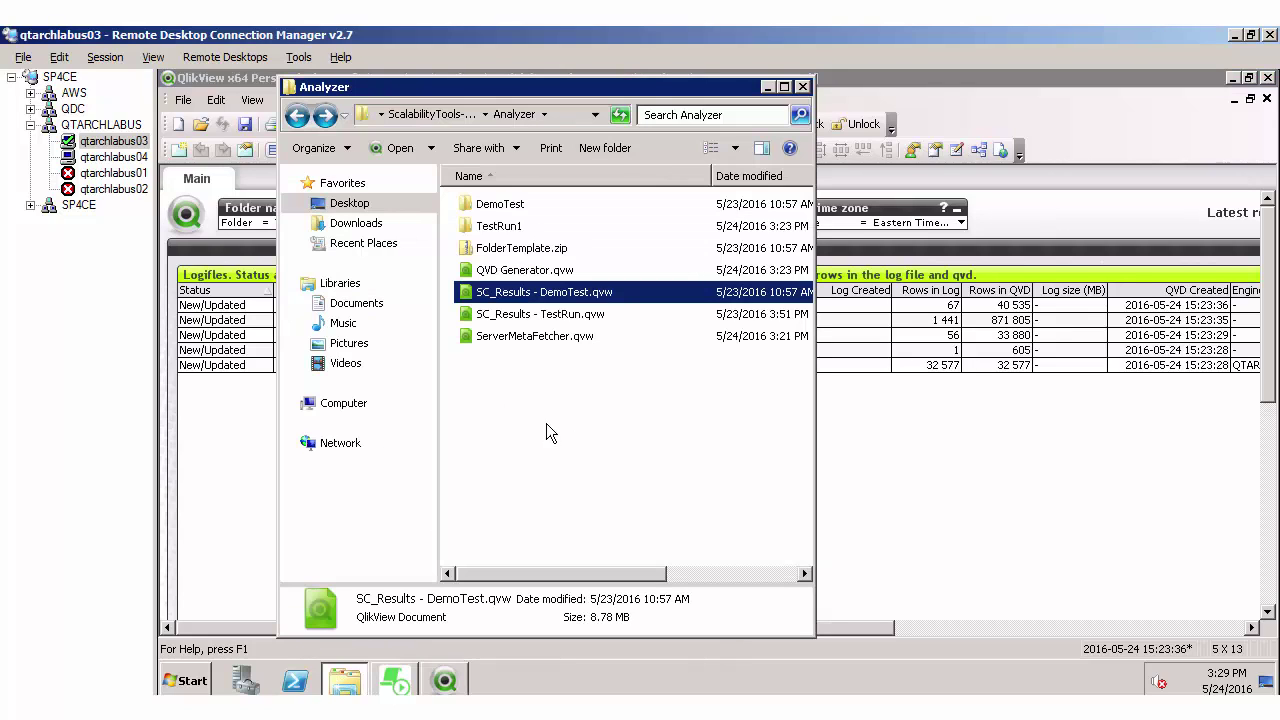
pyautogui.click(538, 426)
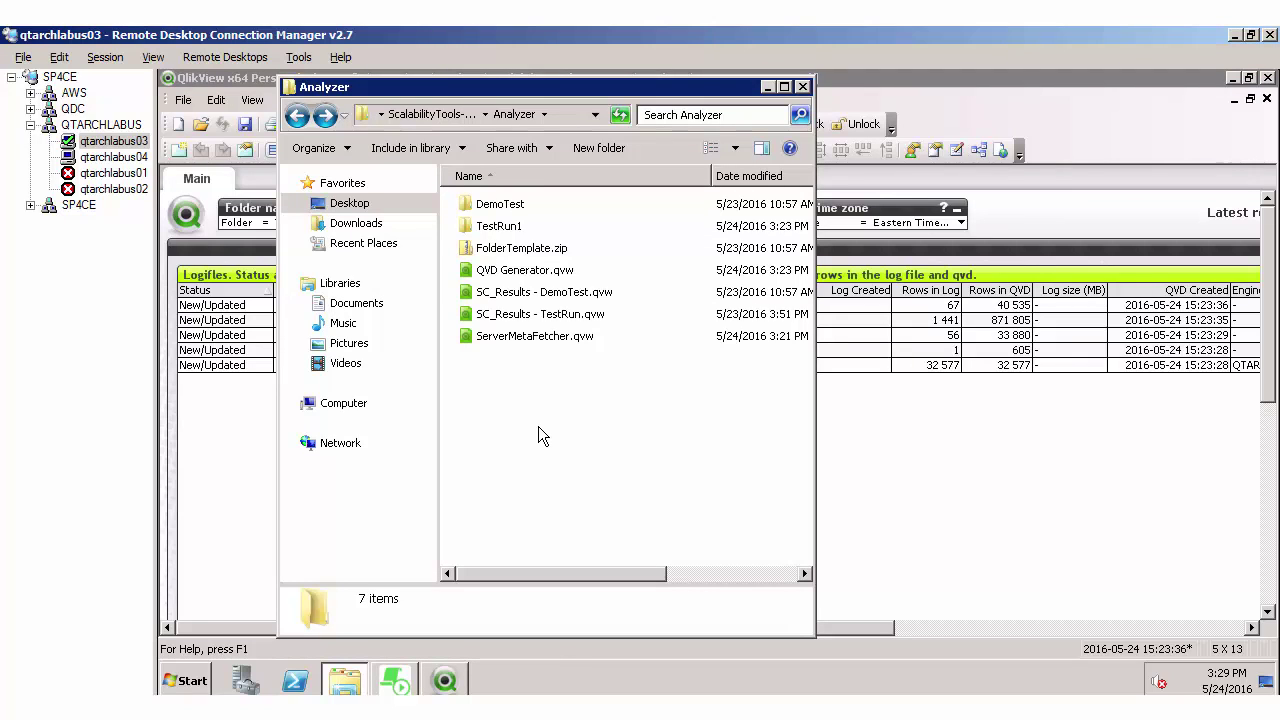
pyautogui.press('Down')
pyautogui.press('Up')
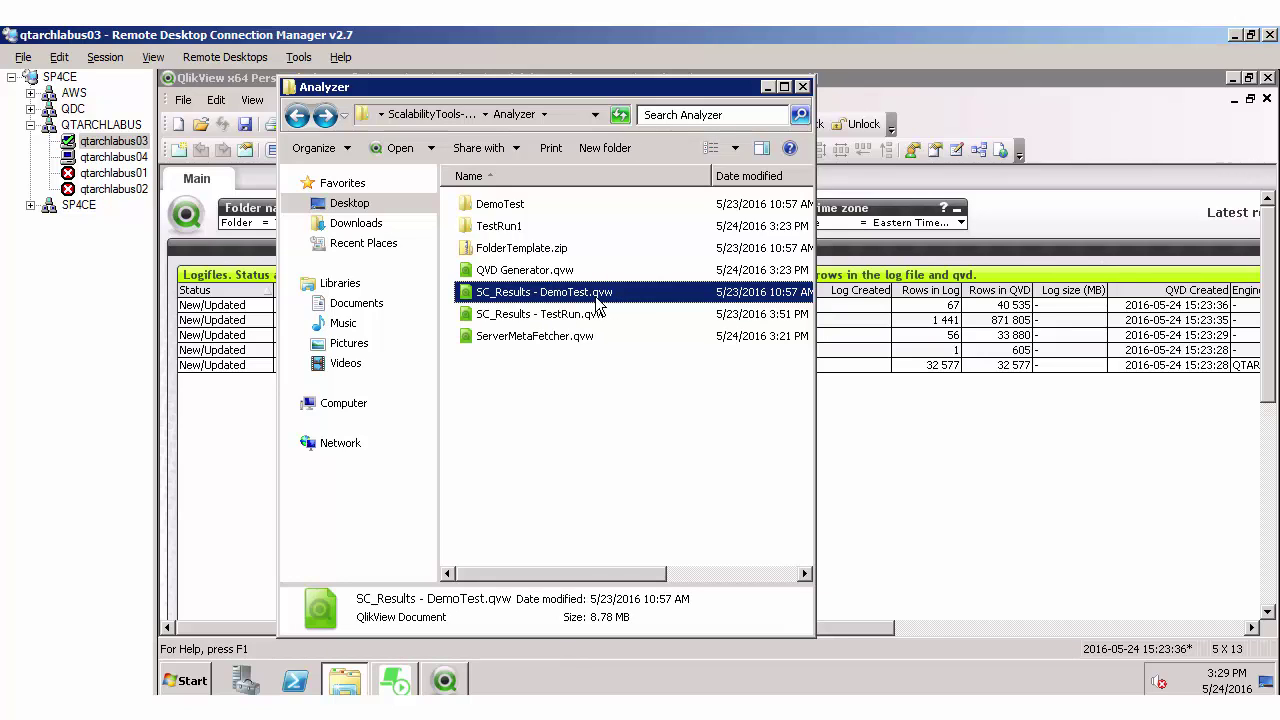
pyautogui.hotkey('ctrl', 'v')
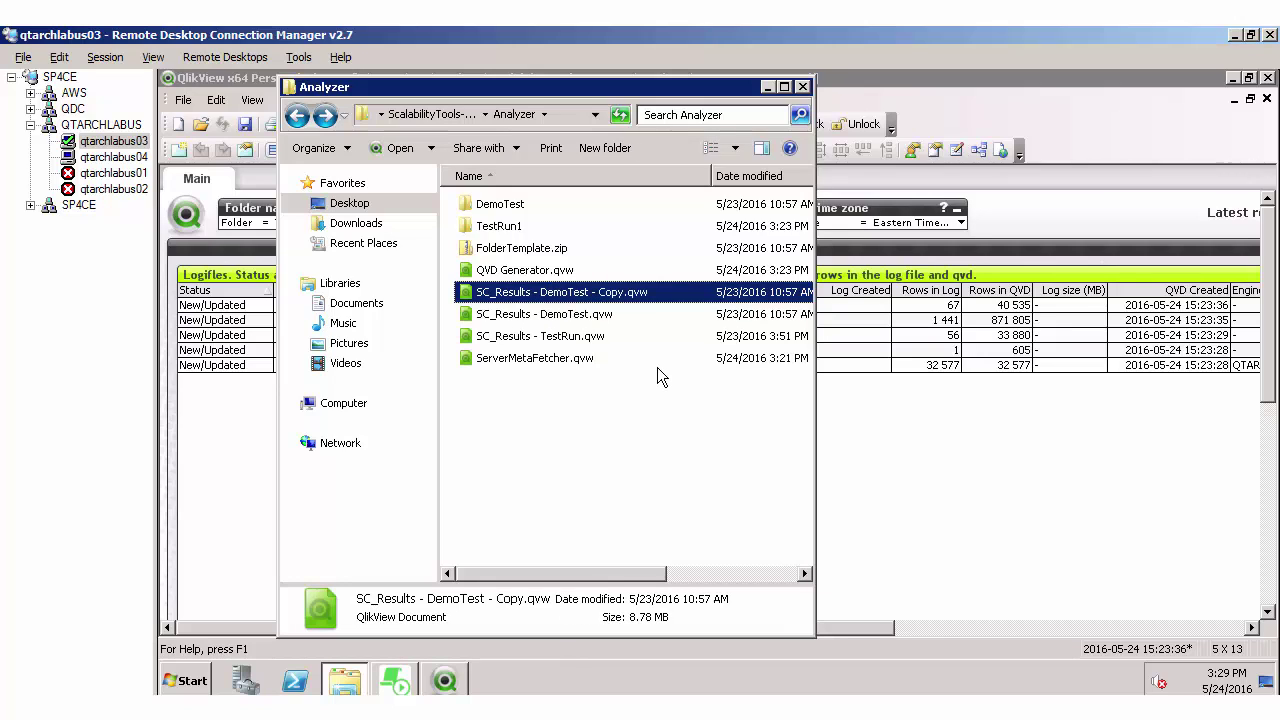
# Step: Rename the duplicated results document as SC_Results - TestRun1.qvw and open it in QlikView
pyautogui.press('F2')
pyautogui.press('BackSpace')
pyautogui.press('BackSpace')
pyautogui.press('BackSpace')
pyautogui.press('BackSpace')
pyautogui.press('BackSpace')
pyautogui.press('BackSpace')
pyautogui.press('BackSpace')
pyautogui.press('BackSpace')
pyautogui.press('BackSpace')
pyautogui.press('BackSpace')
pyautogui.press('BackSpace')
pyautogui.press('BackSpace')
pyautogui.press('BackSpace')
pyautogui.press('BackSpace')
pyautogui.press('BackSpace')
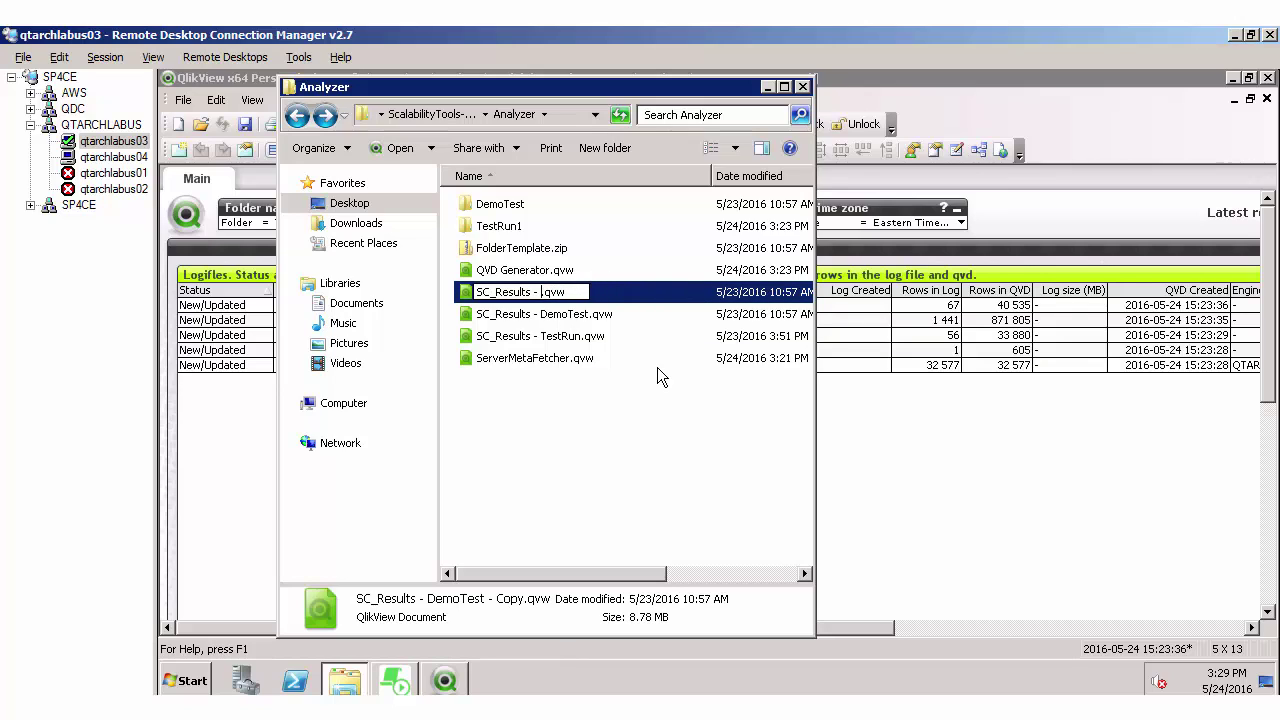
pyautogui.write('Tes')
pyautogui.press('BackSpace')
pyautogui.press('BackSpace')
pyautogui.press('BackSpace')
pyautogui.write('TestRun1')
pyautogui.press('Return')
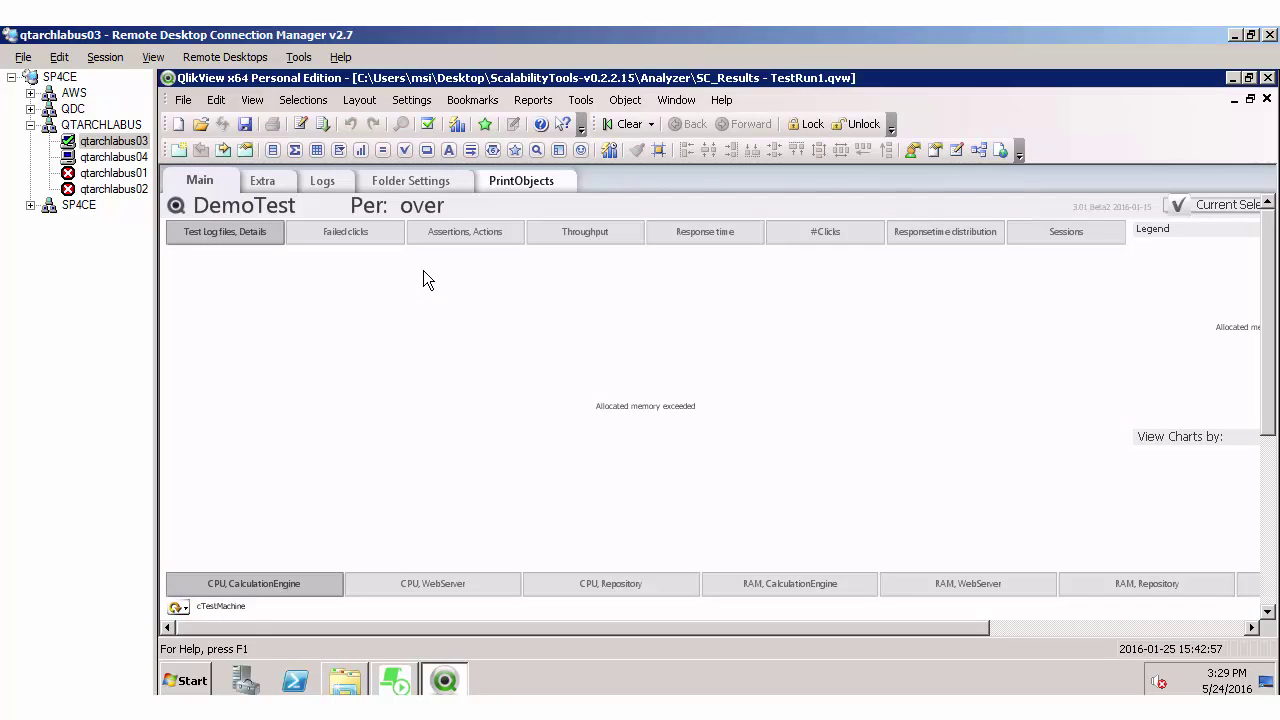
# Step: Set the folder name in the folder settings to TestRun1 and reload the results document
pyautogui.click(405, 180)
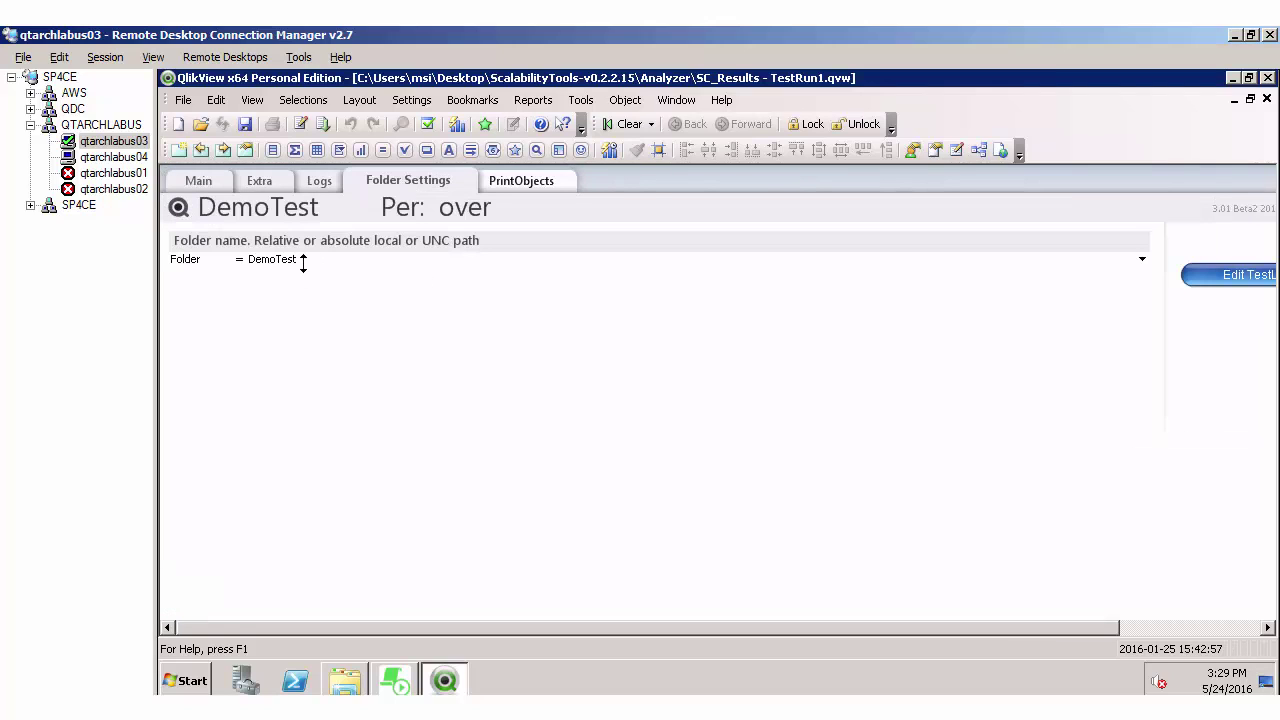
pyautogui.click(303, 260)
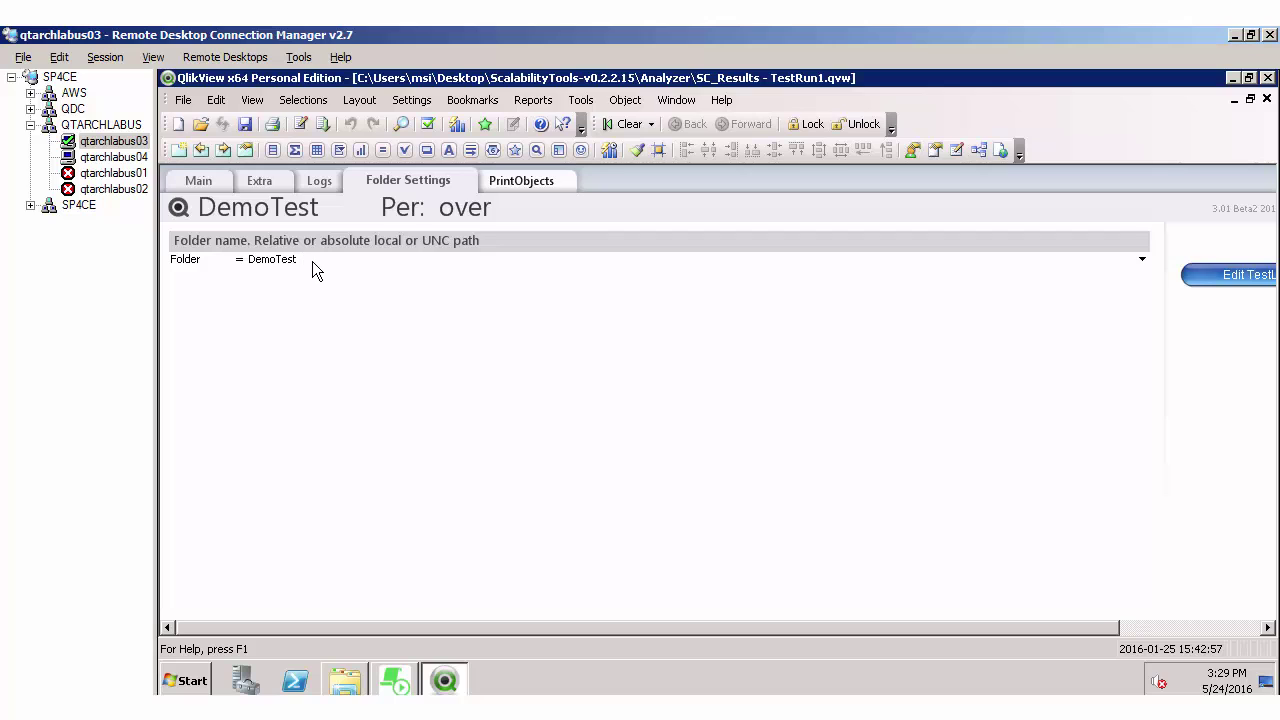
pyautogui.click(312, 260)
pyautogui.write('TestRun1')
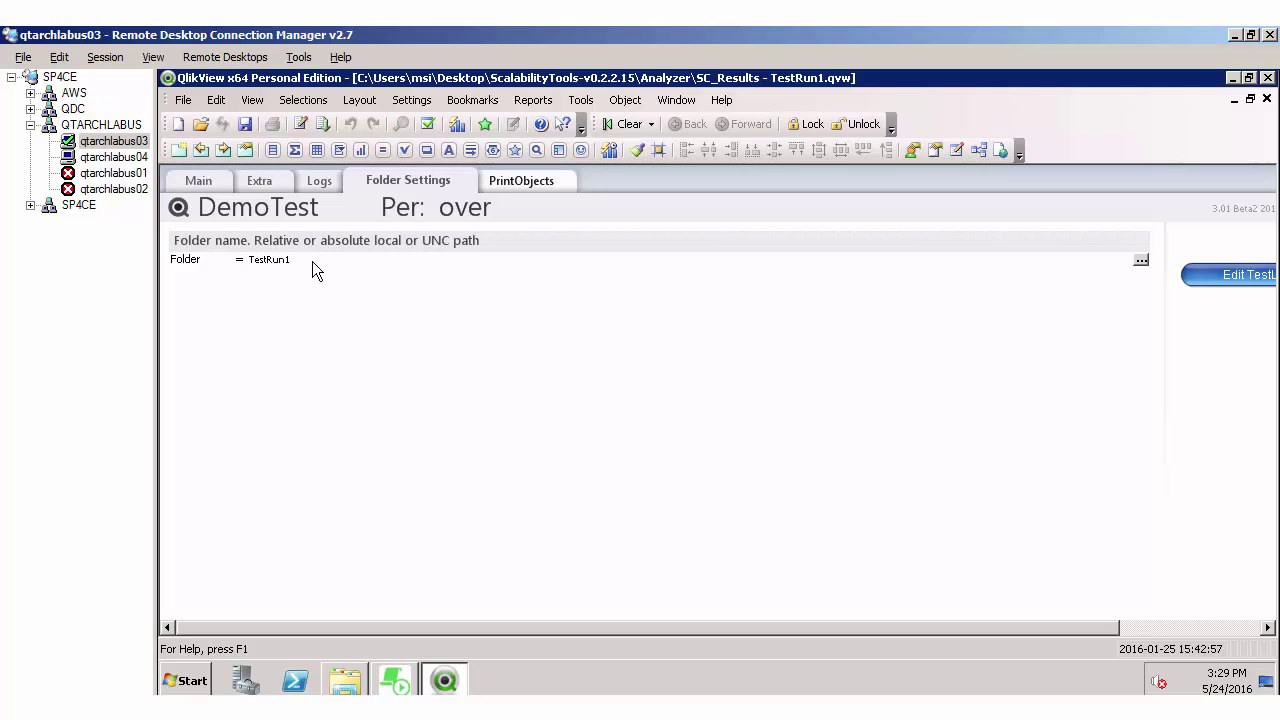
pyautogui.press('Return')
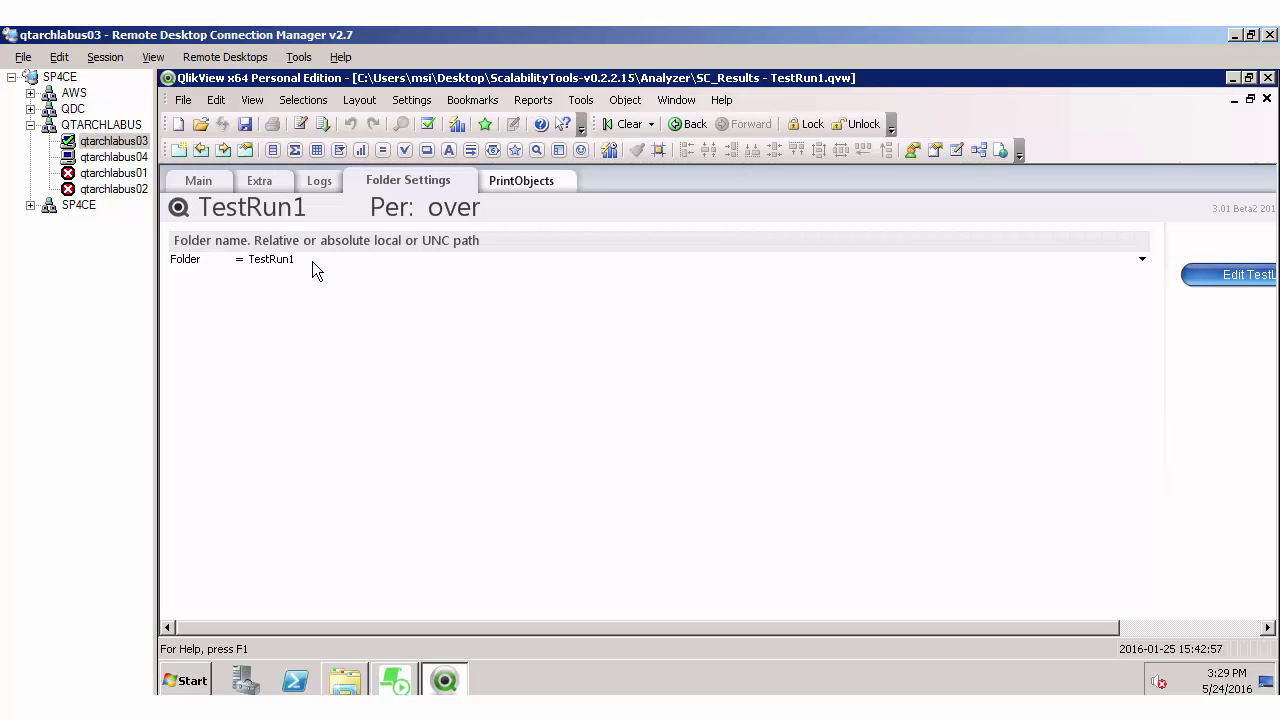
pyautogui.click(322, 124)
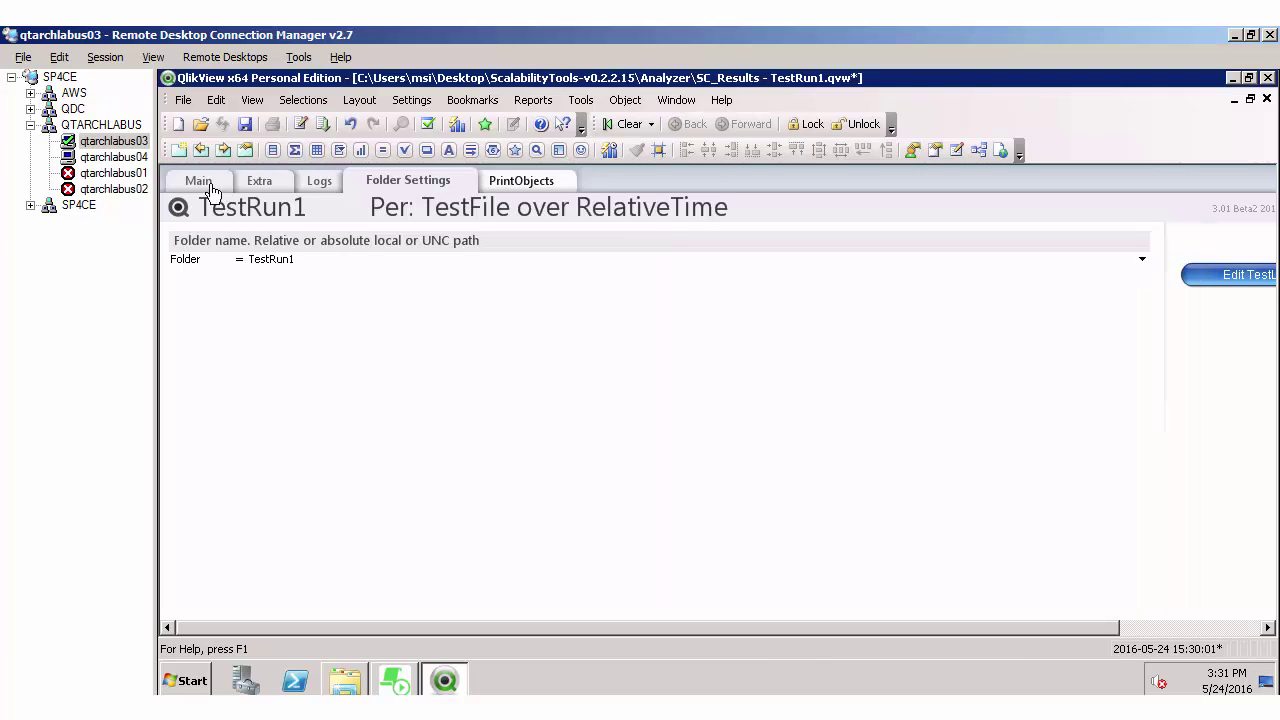
# Step: Examine the test log details on the Main sheet and the CPU and RAM charts of the CalculationEngine
pyautogui.click(203, 181)
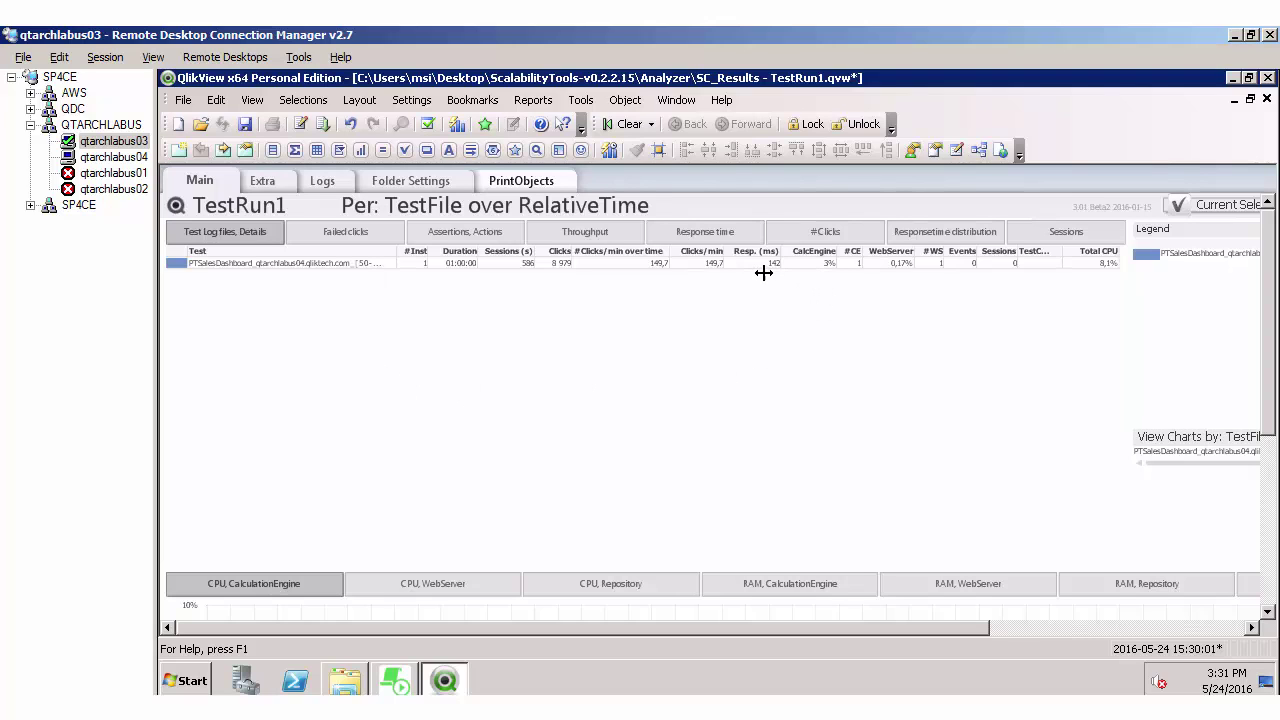
pyautogui.scroll(-5, 1268, 440)
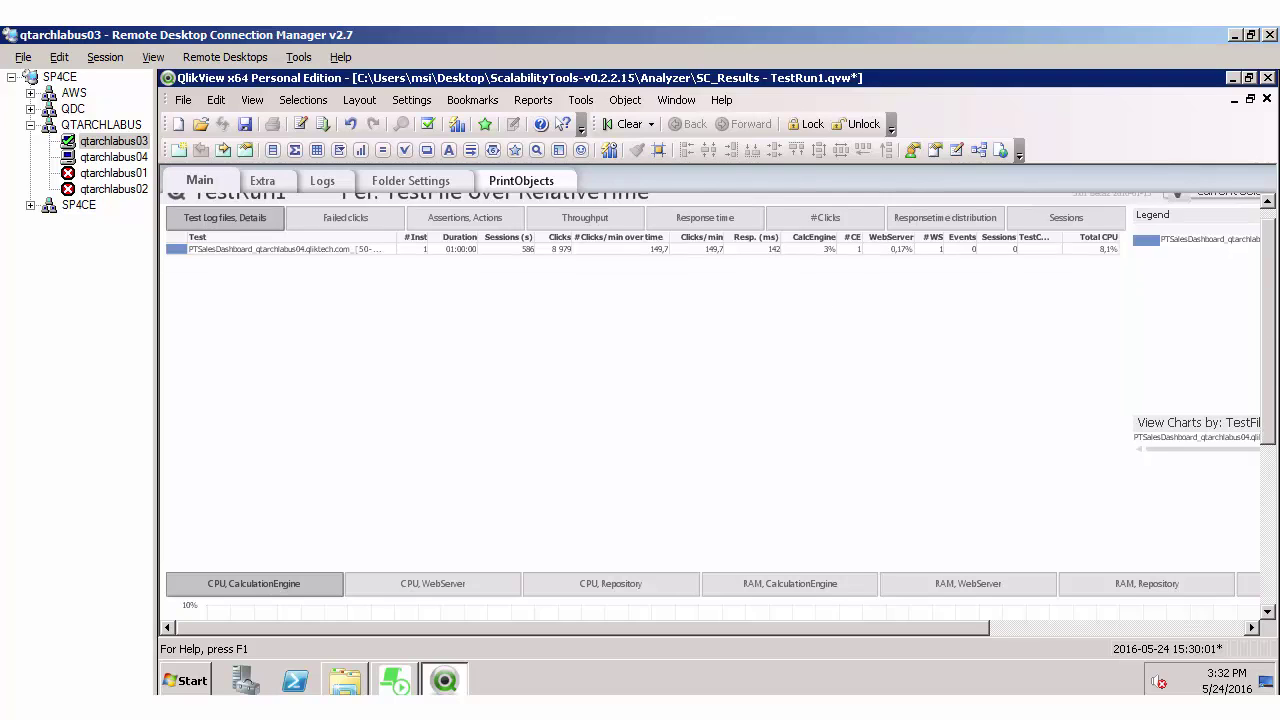
pyautogui.scroll(-1, 894, 457)
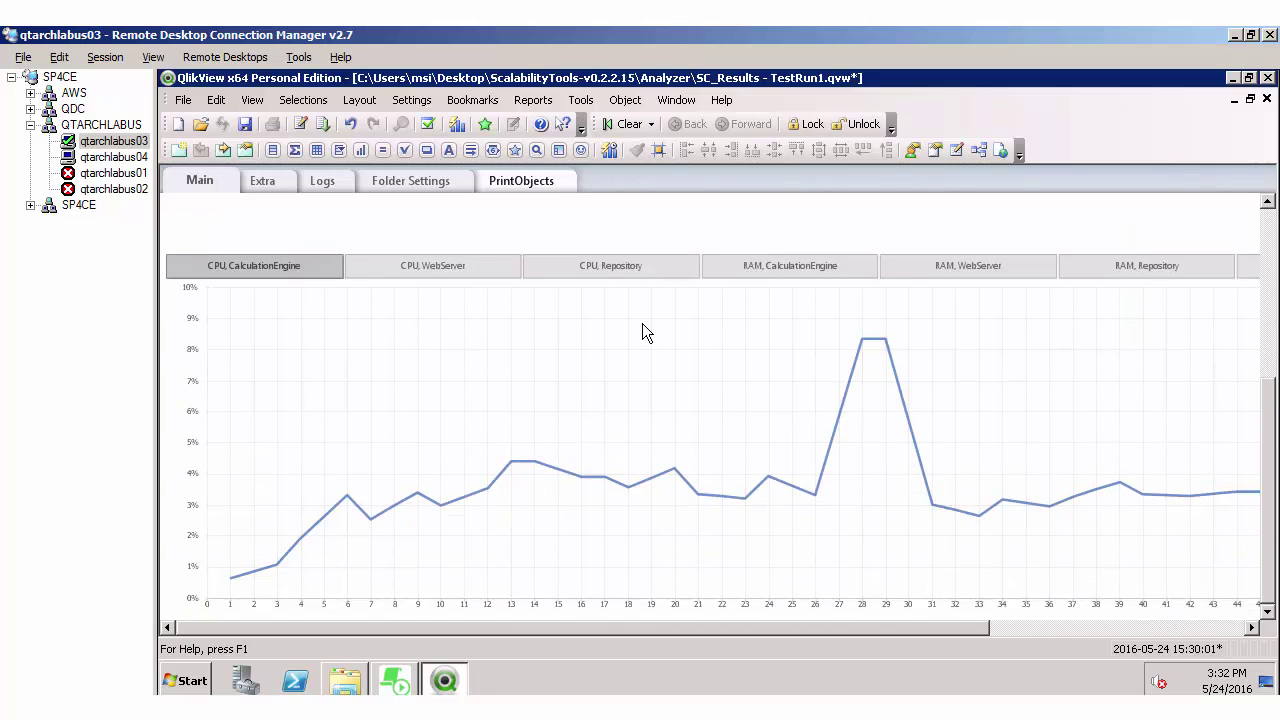
pyautogui.click(813, 269)
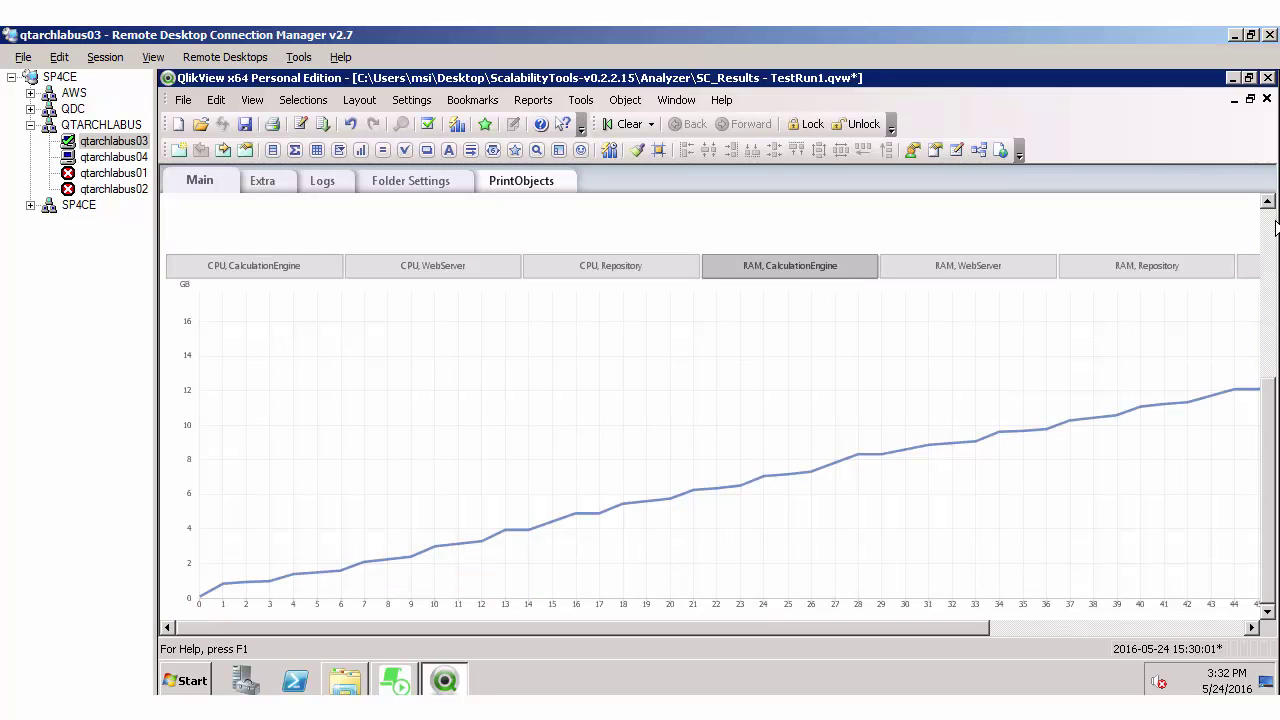
pyautogui.scroll(7, 938, 275)
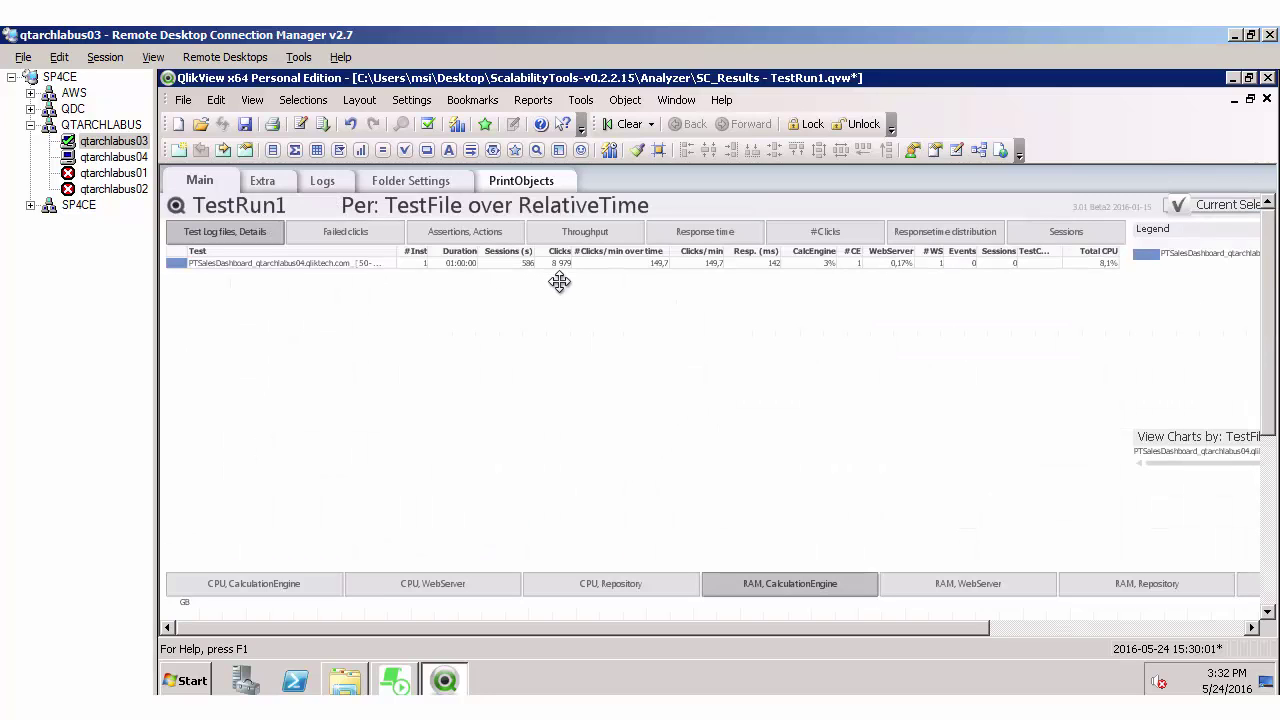
# Step: Examine the assertions and actions table, the average response time chart, and the response time distribution per action on the Extra sheet
pyautogui.click(478, 236)
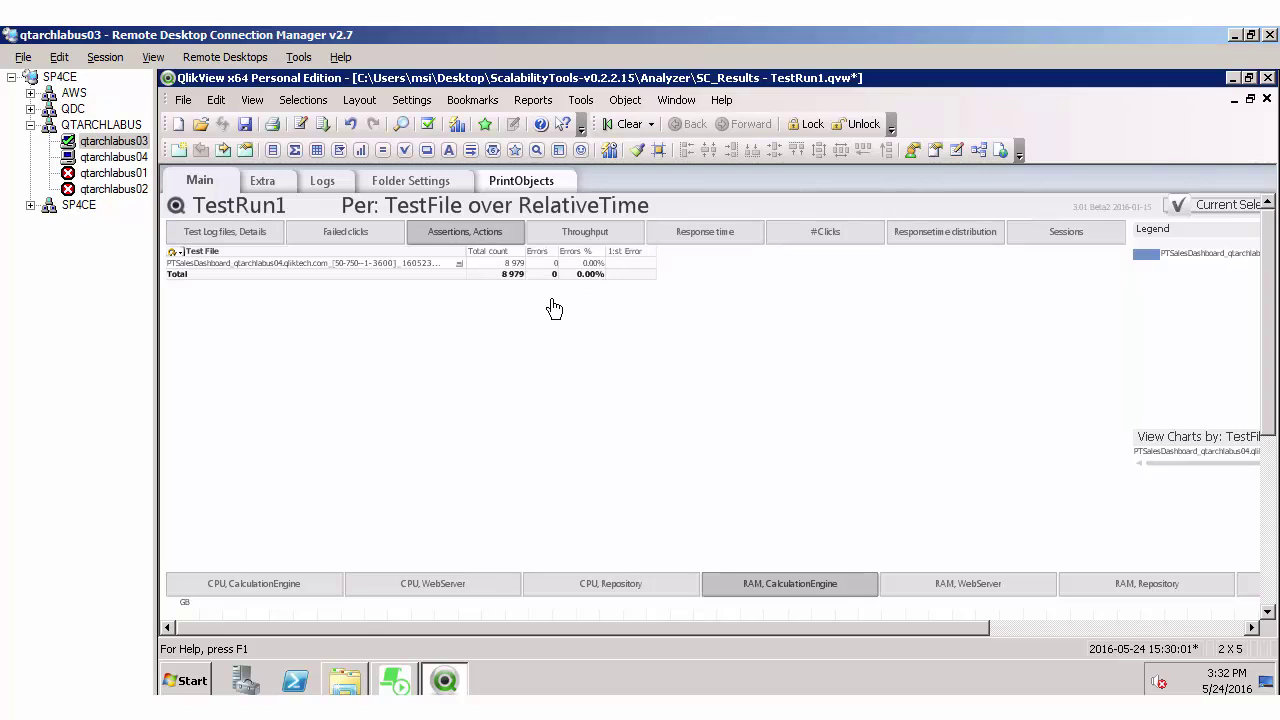
pyautogui.click(706, 233)
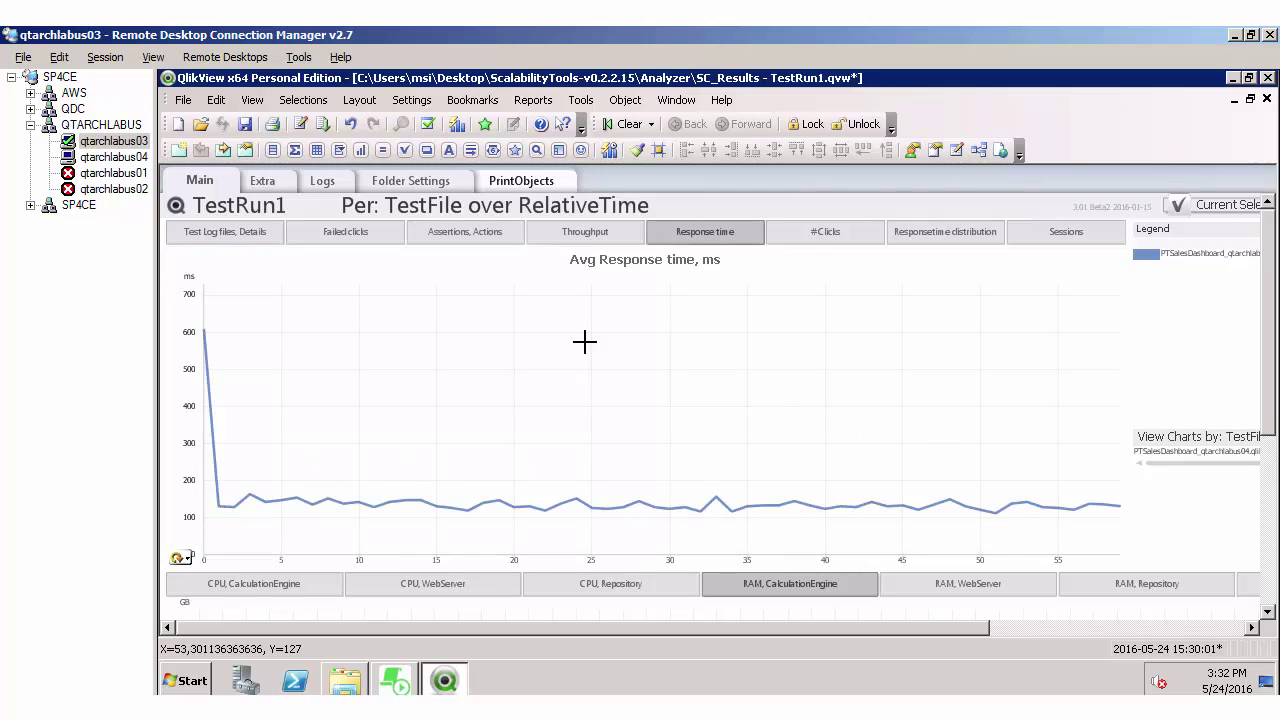
pyautogui.click(263, 181)
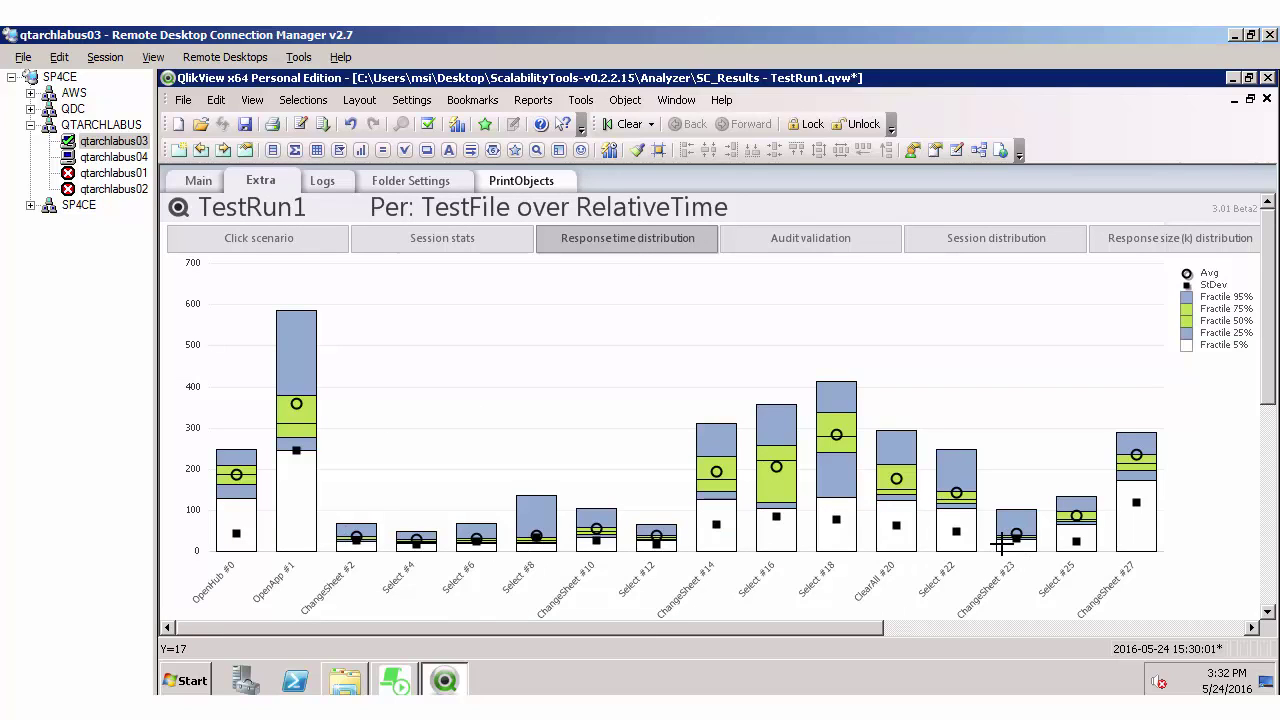
pyautogui.moveTo(1002, 543)
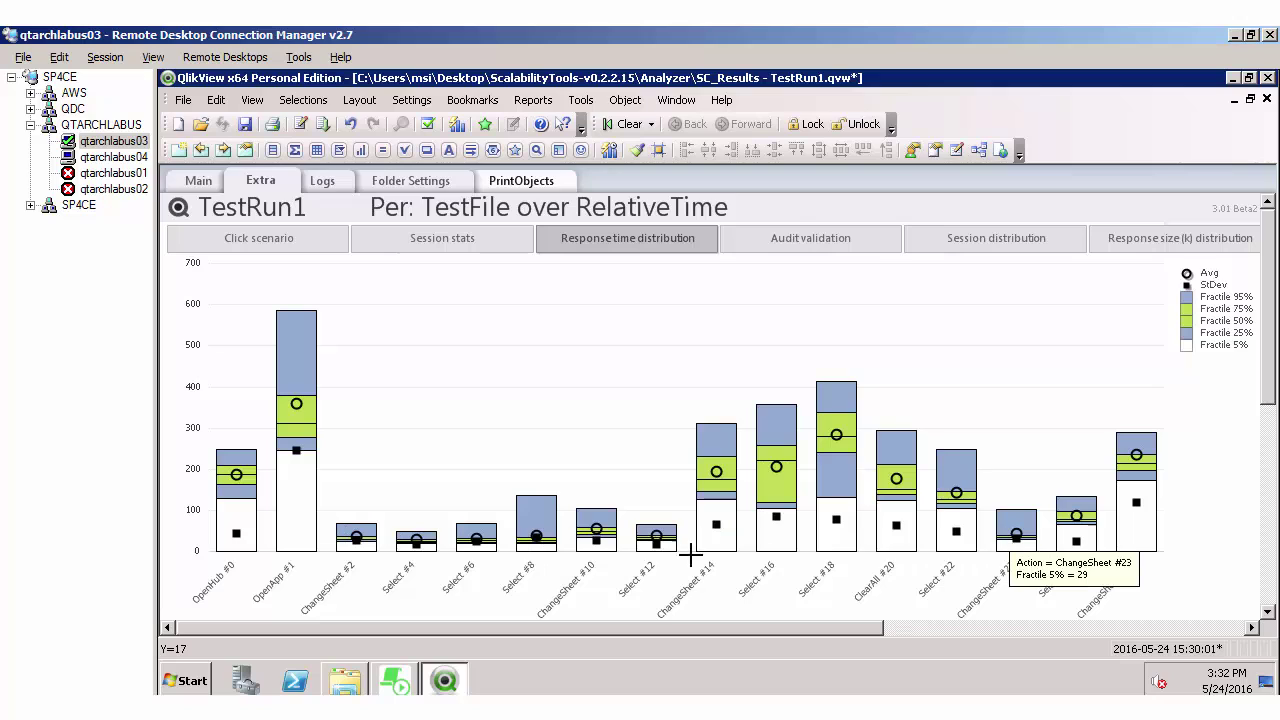